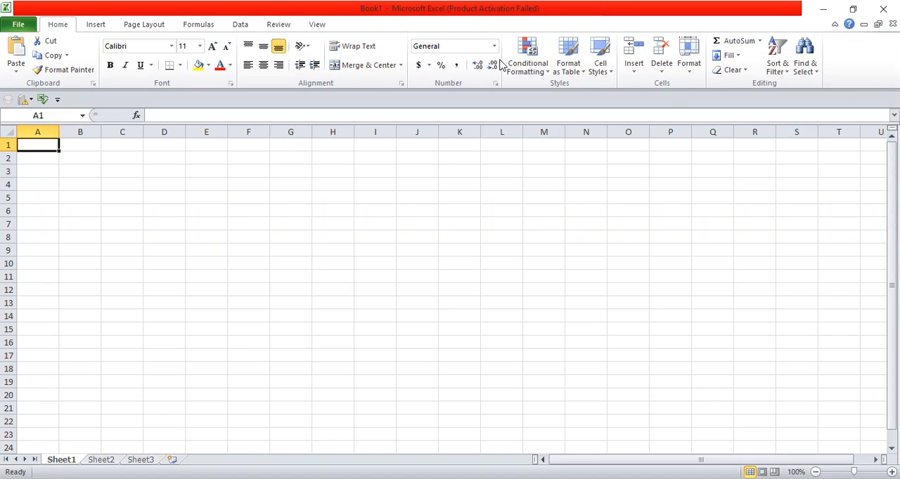
Enter MONDAY in cell E4 and TUESDAy in cell E5
click(511, 198)
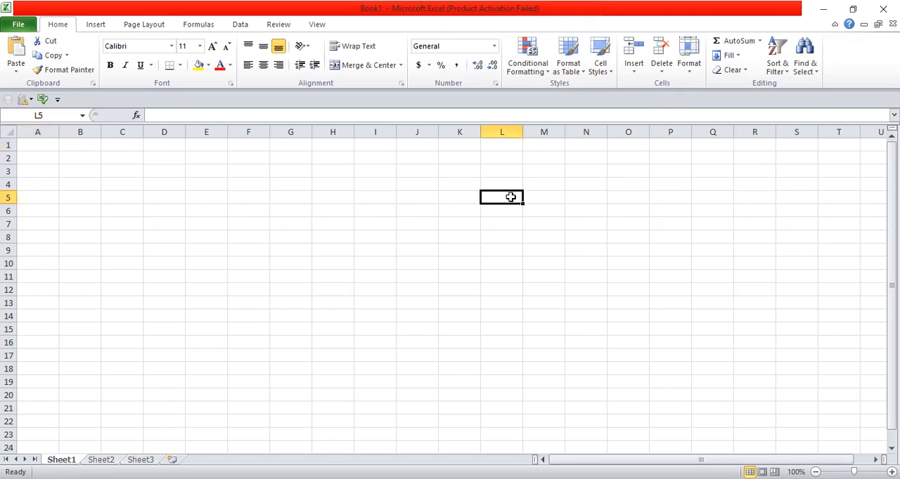
click(213, 187)
text(MONDAY)
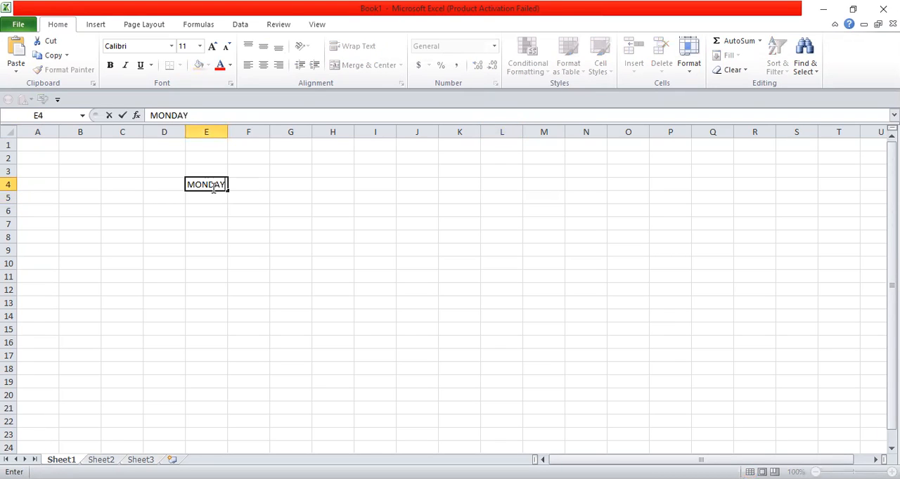
key(Return)
text(TUESDA)
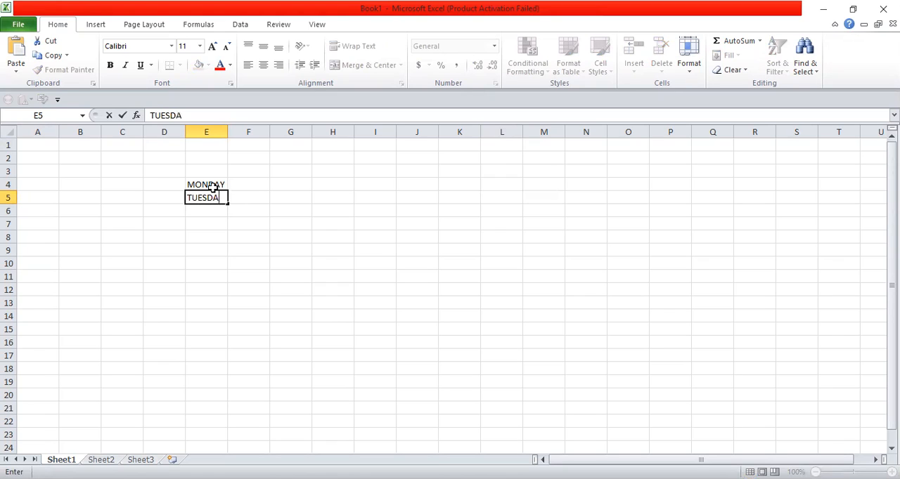
text(y)
key(Return)
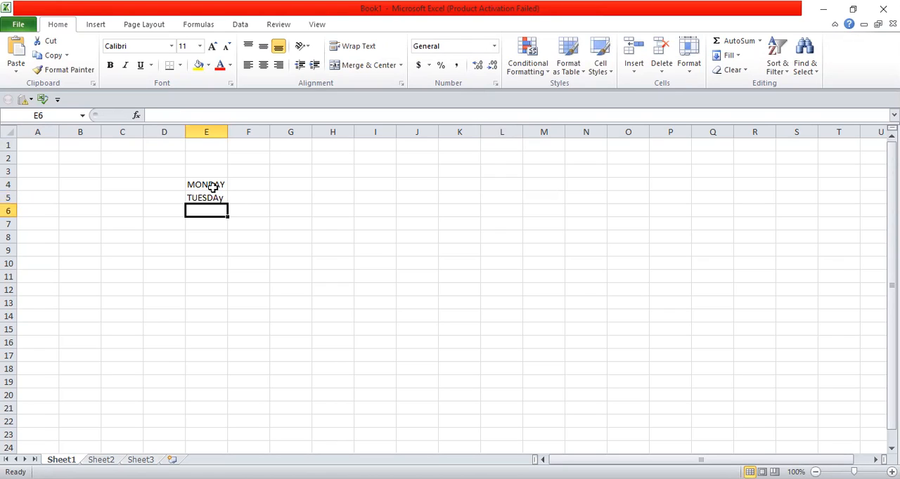
Extend the weekday series from E4:E5 down column E to cell E12
drag(224, 185, 389, 255)
click(390, 255)
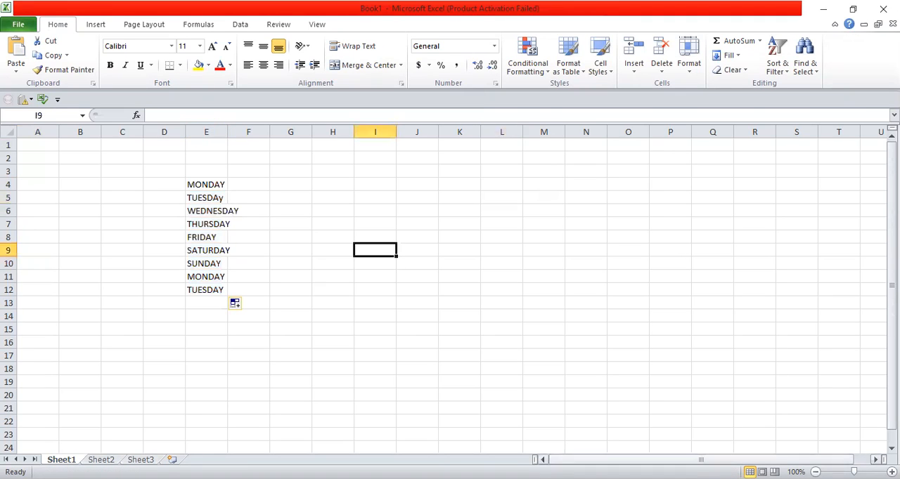
drag(854, 472, 865, 472)
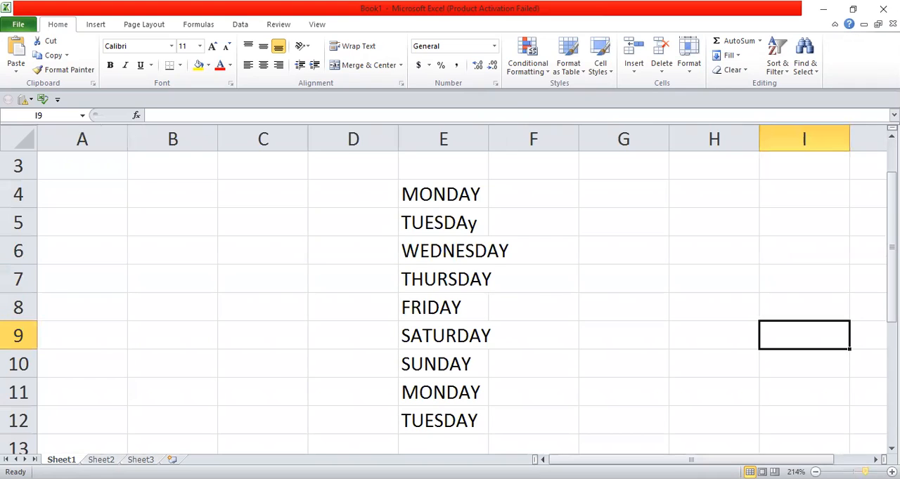
drag(865, 472, 859, 472)
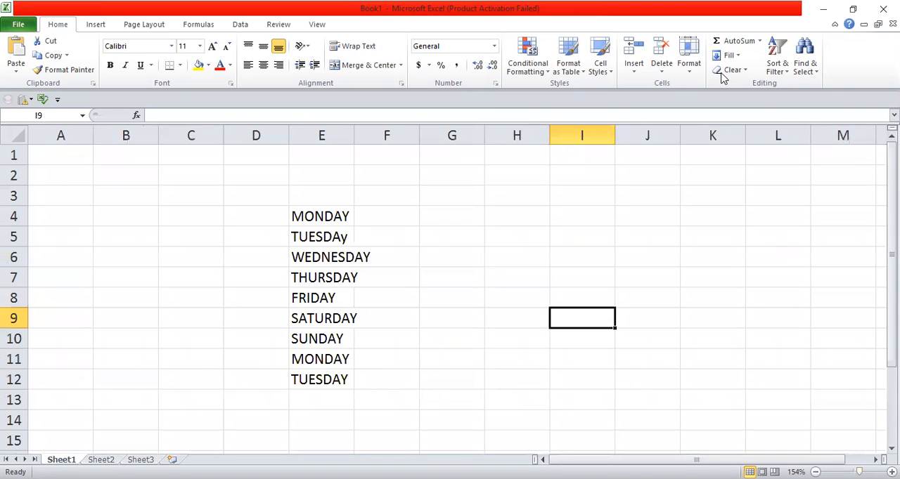
Start a Microsoft Office signature line and fill in the suggested signer's name and the title "teacher"
click(95, 26)
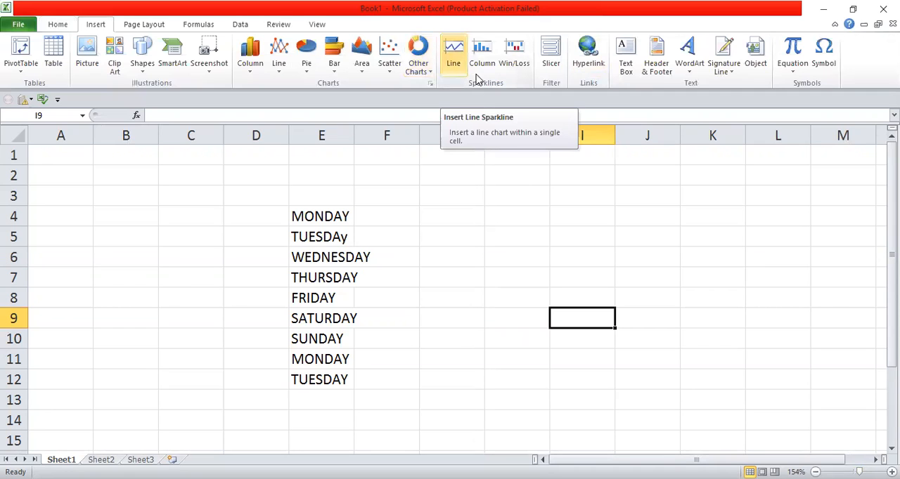
click(731, 70)
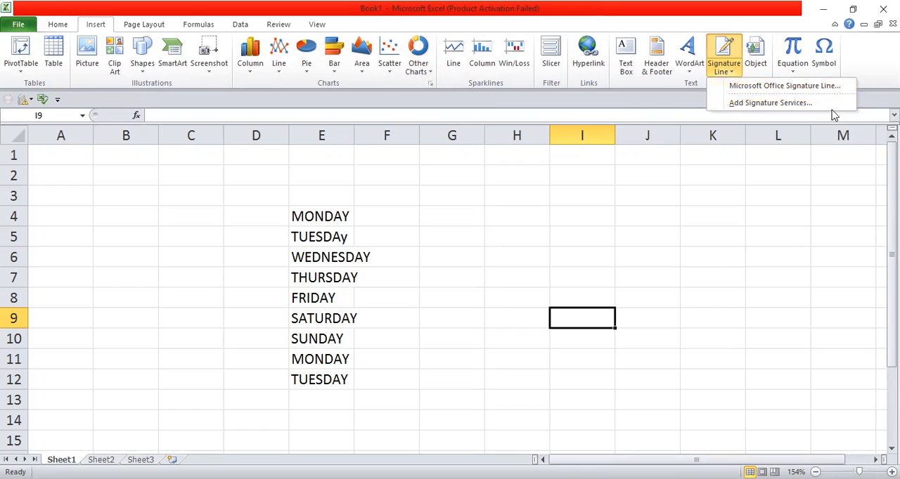
click(776, 86)
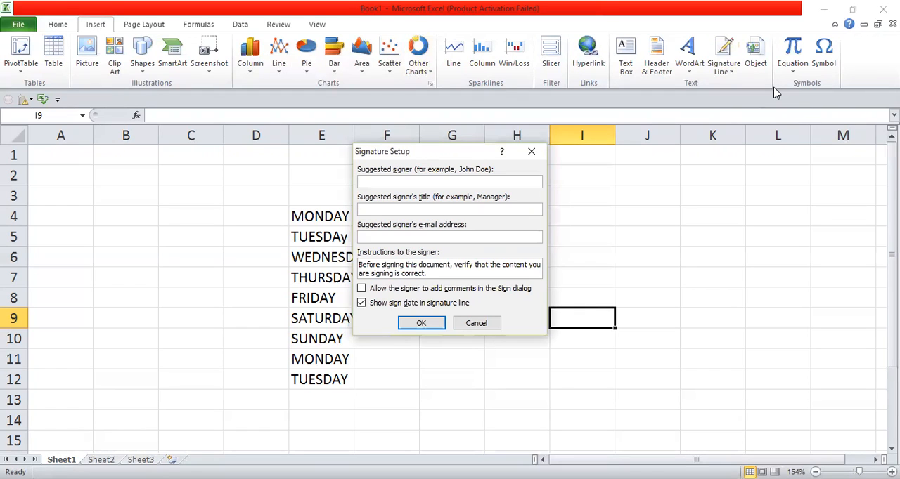
text(zeesshhh)
key(BackSpace)
text(i)
text(teach)
text(er)
Complete the signature line with the suggested signer's e-mail address and move it beside the weekday list, starting at cell H4
click(393, 236)
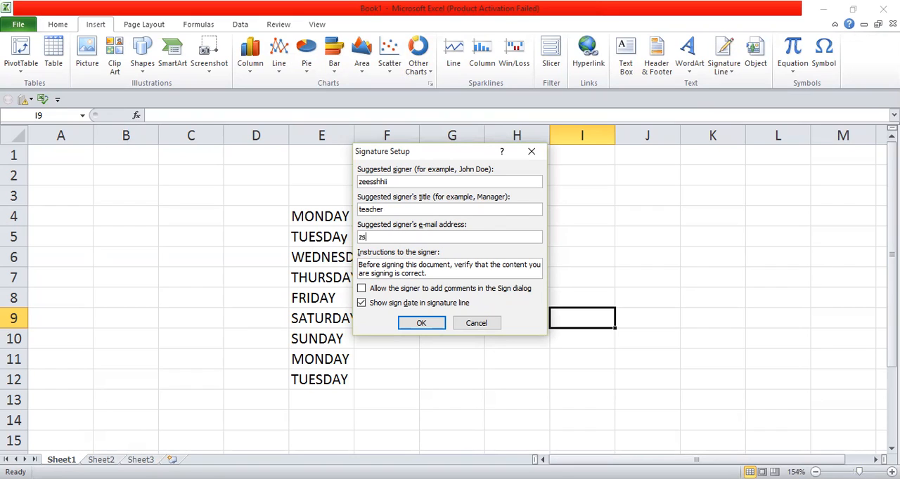
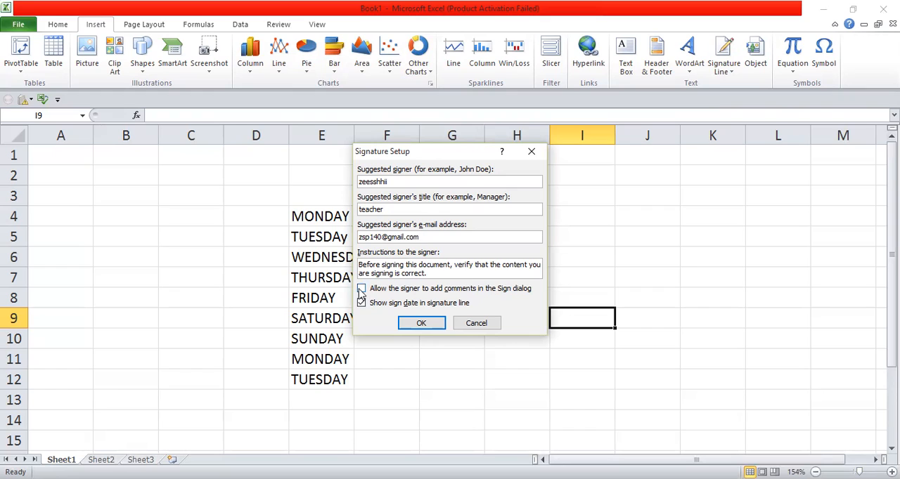
click(421, 324)
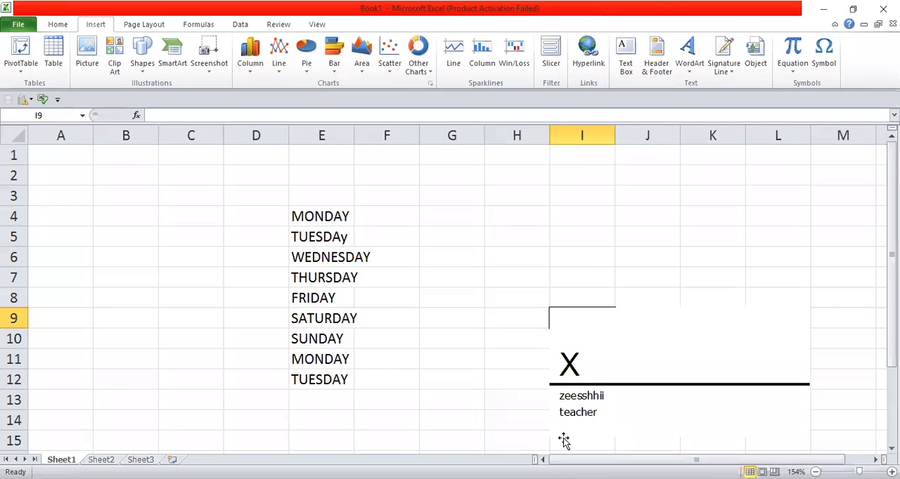
click(646, 334)
drag(646, 334, 599, 239)
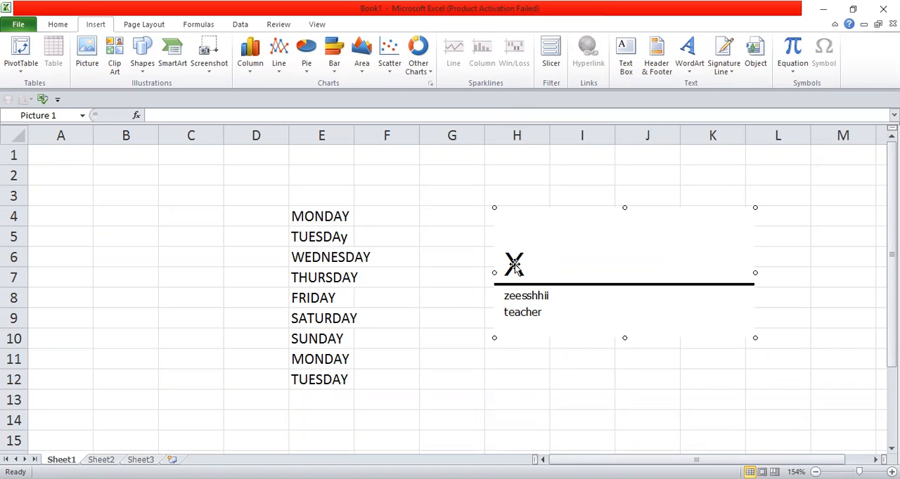
Save the workbook in the Documents folder as "zsp" in Excel Workbook format
click(21, 25)
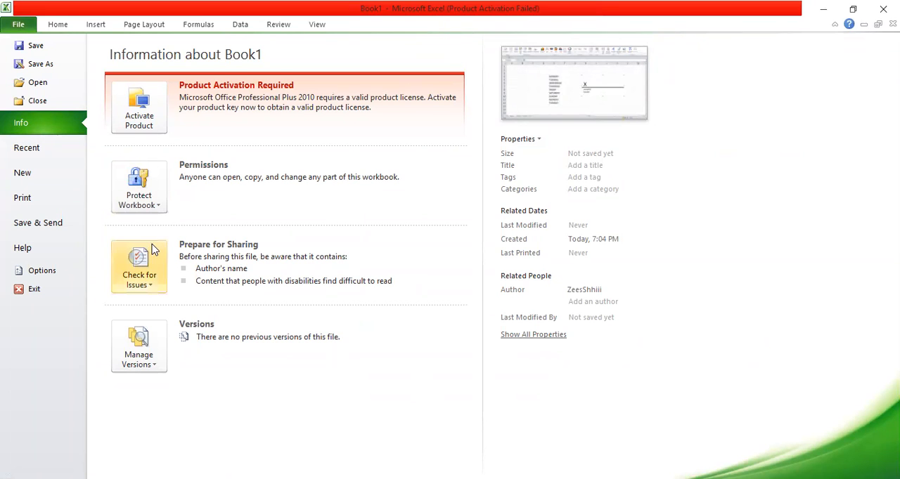
click(37, 45)
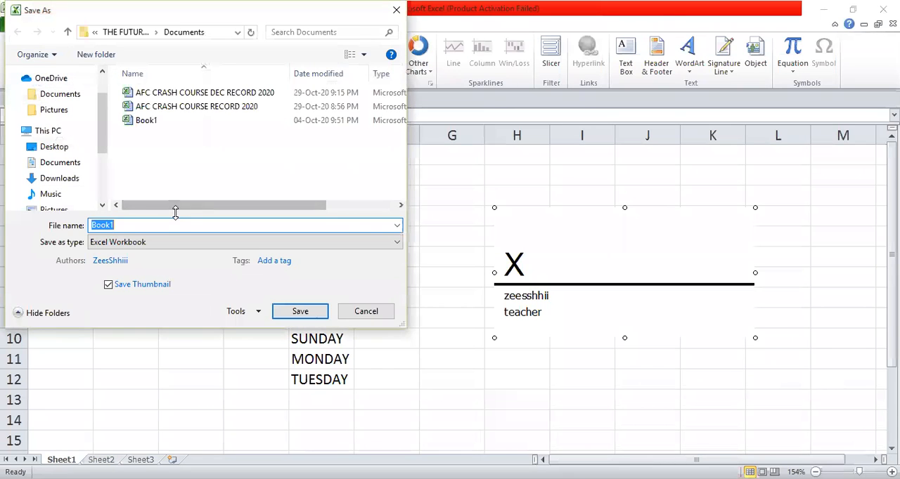
key(BackSpace)
text(zsp)
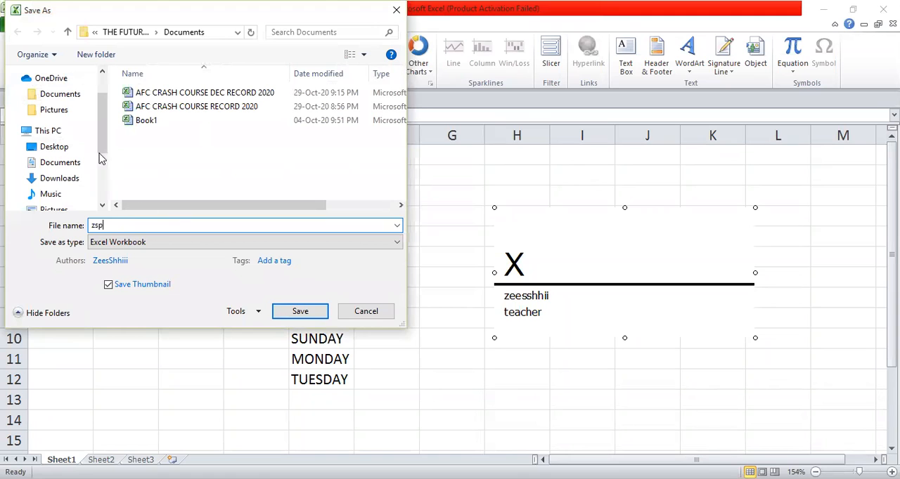
click(296, 316)
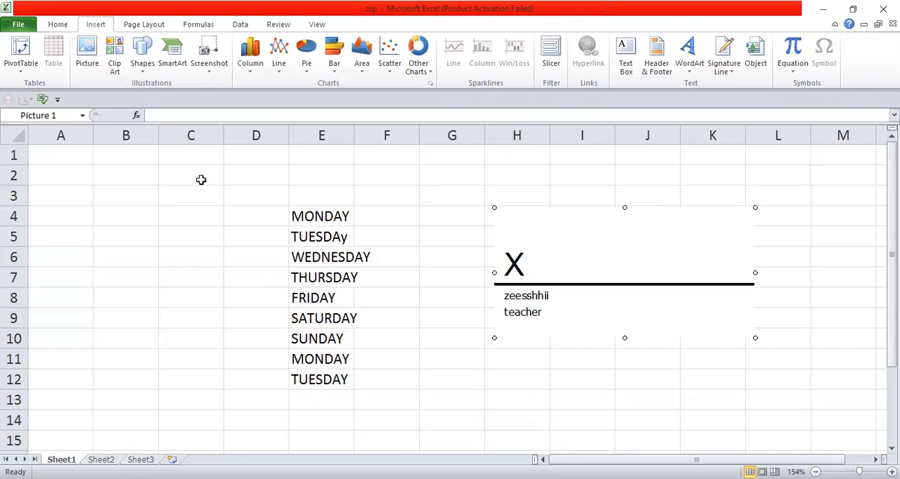
Open the saved zsp workbook from the list of recent workbooks
click(19, 25)
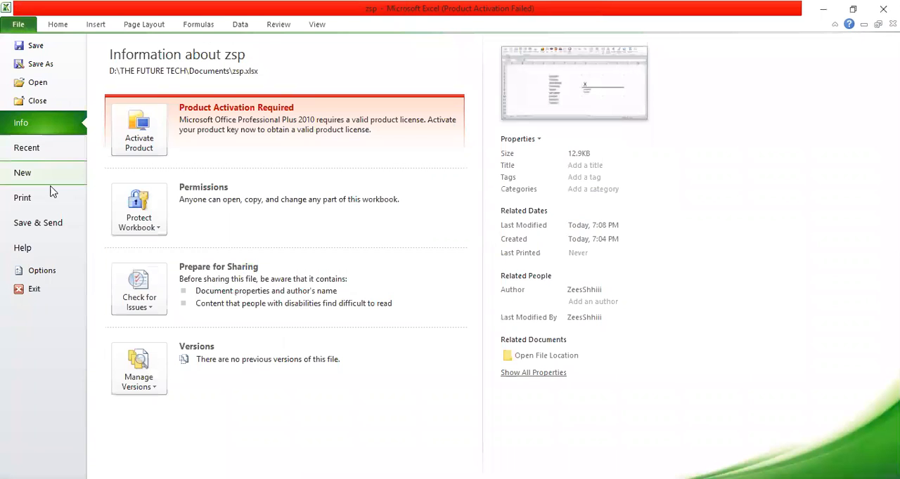
click(28, 148)
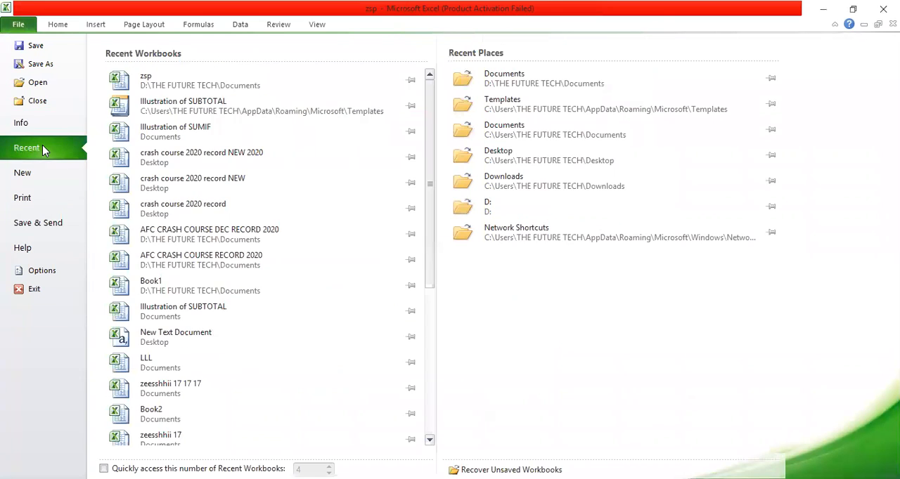
click(186, 79)
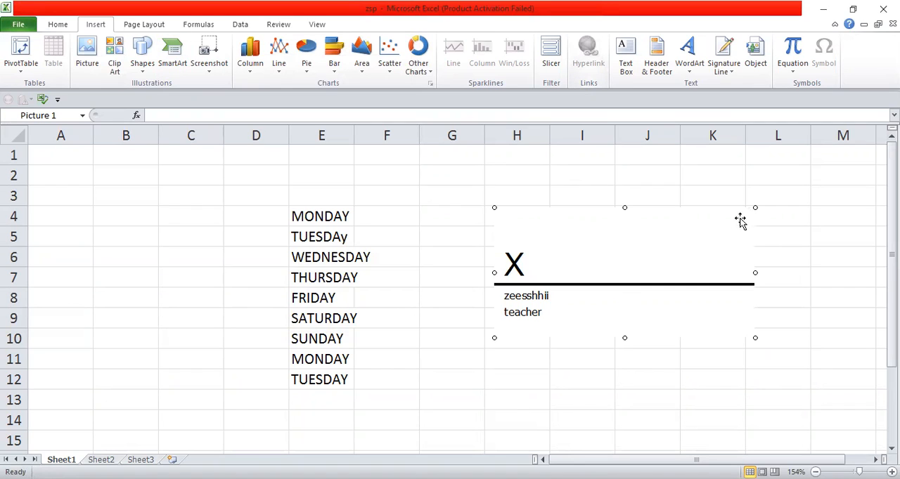
Insert a second signature line at cell M7 with the signer details left blank and signer comments allowed
click(840, 271)
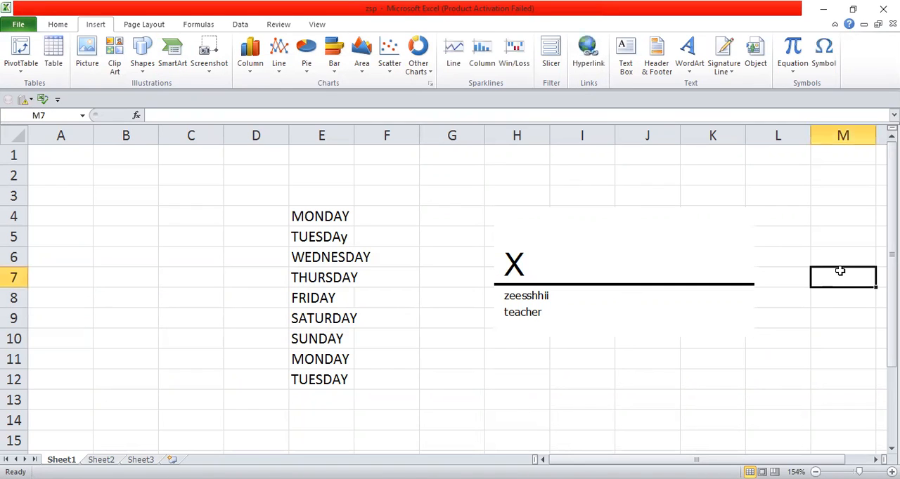
mouse_move(891, 239)
mouse_down()
mouse_move(892, 313)
mouse_move(892, 235)
mouse_up()
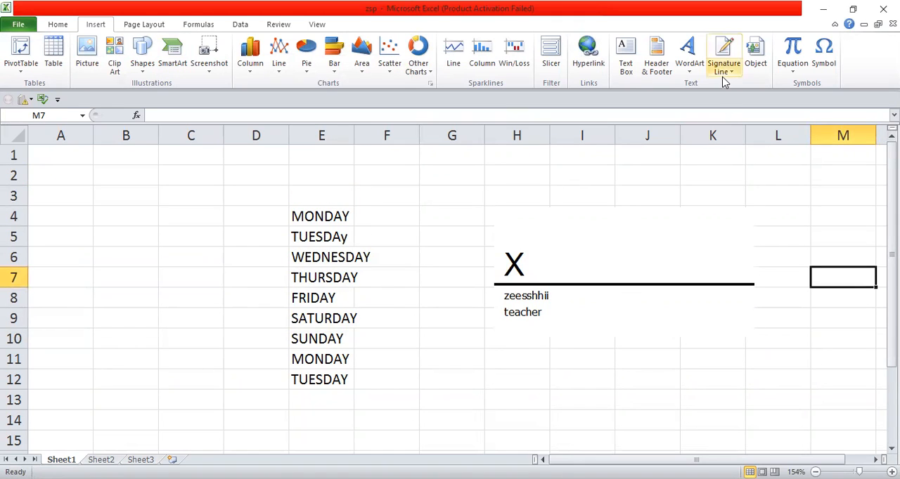
click(610, 294)
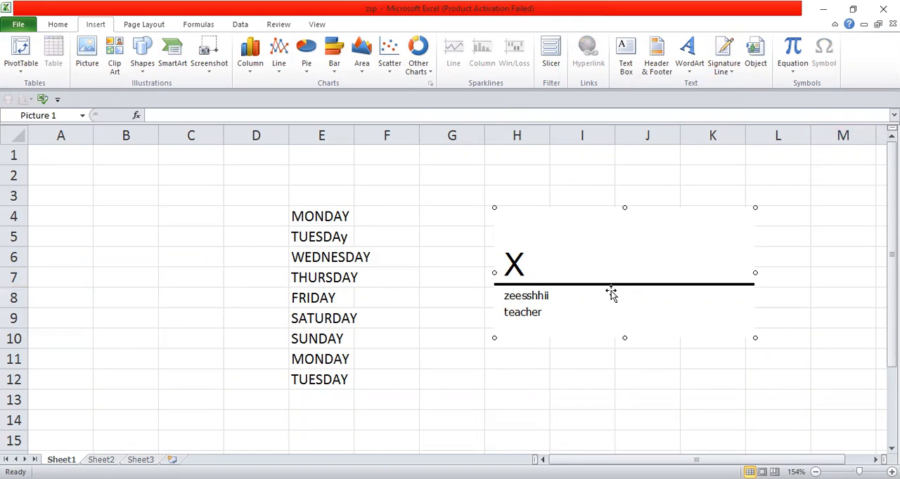
click(732, 68)
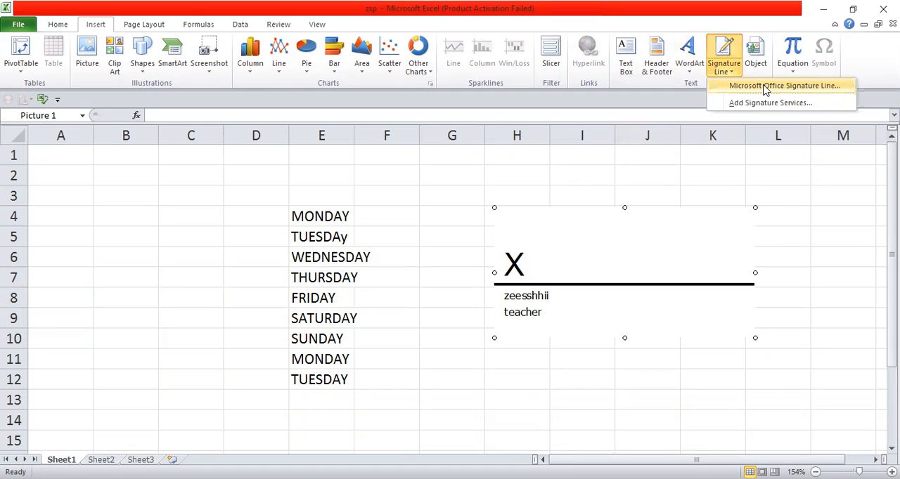
click(765, 88)
click(363, 291)
click(428, 322)
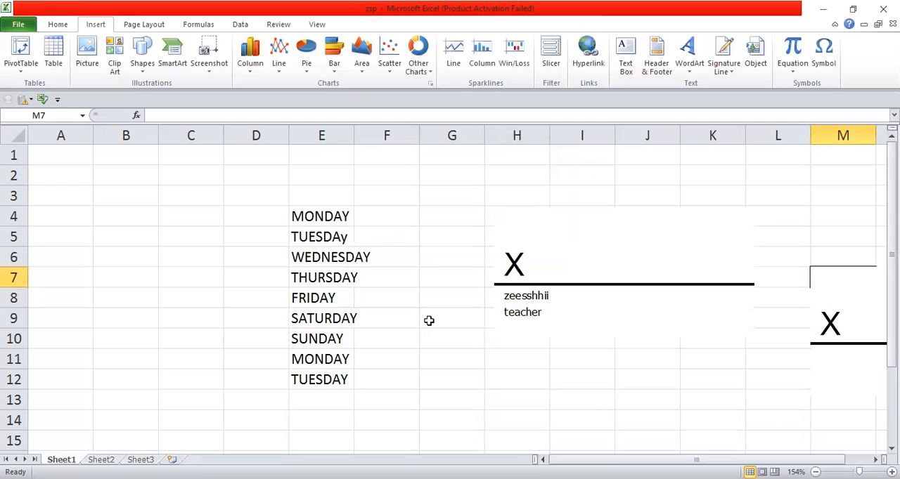
Digitally sign the signature line beside the weekday list with the signer's typed name and number
click(528, 299)
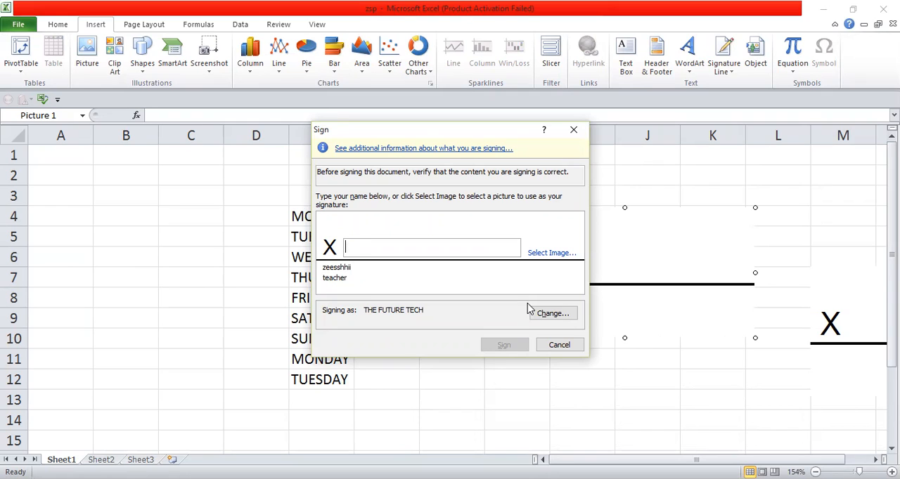
click(540, 255)
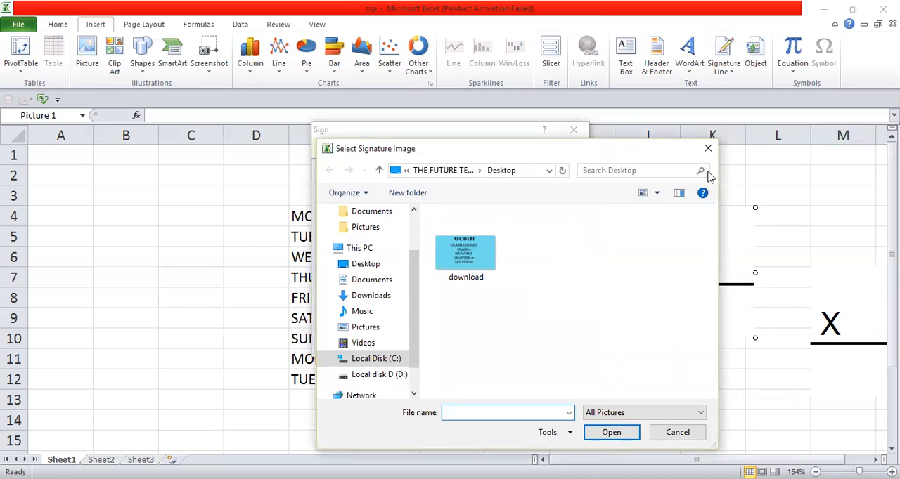
click(708, 149)
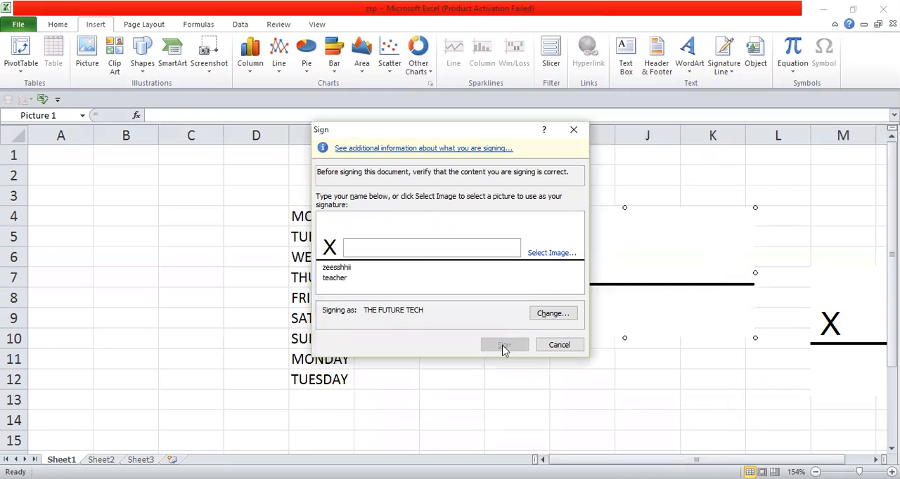
click(382, 251)
text(zees)
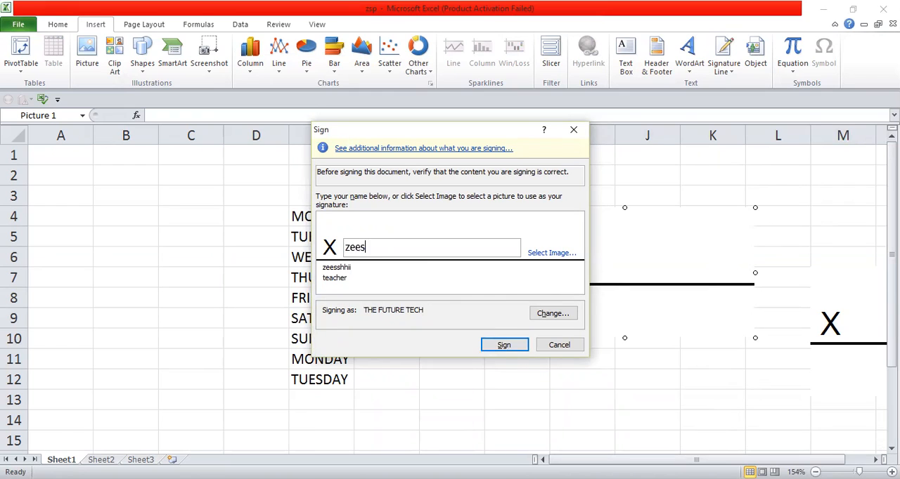
text(shhii140)
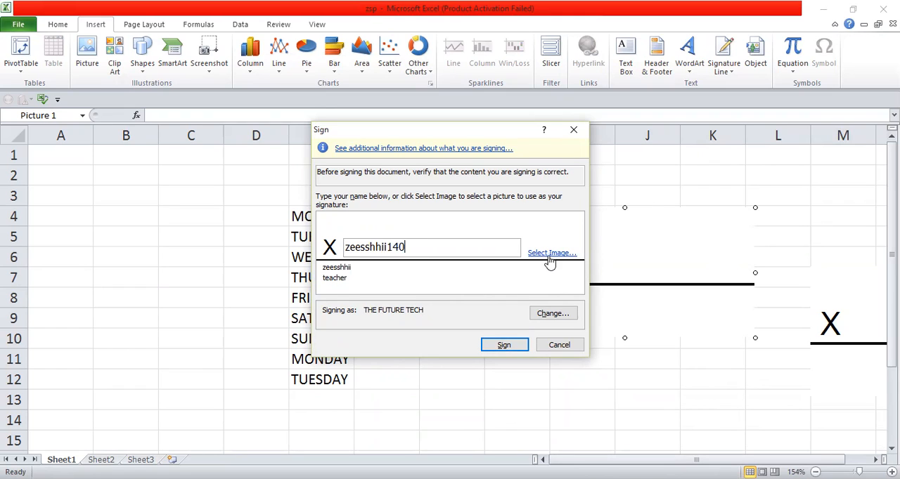
click(501, 346)
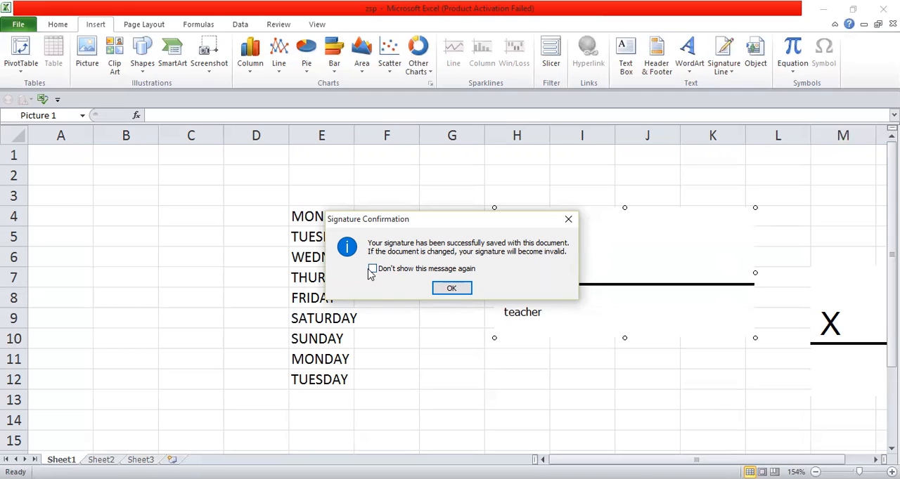
click(454, 289)
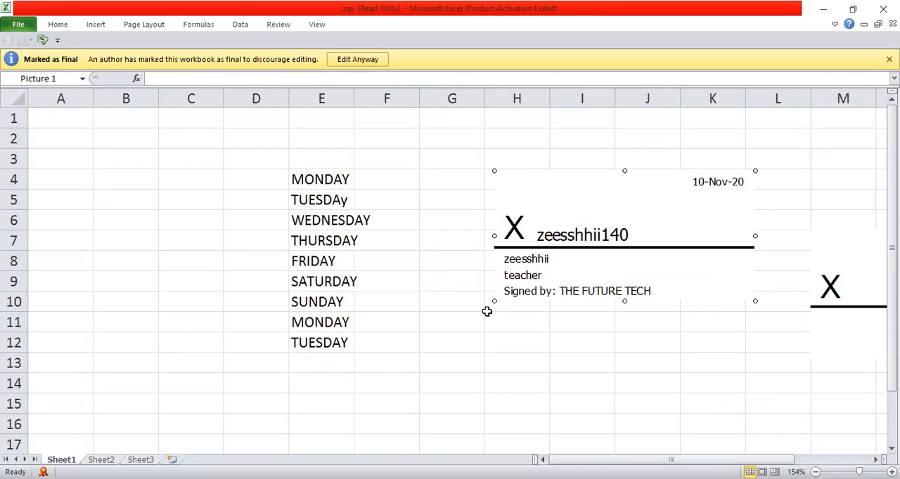
click(105, 183)
key(Down)
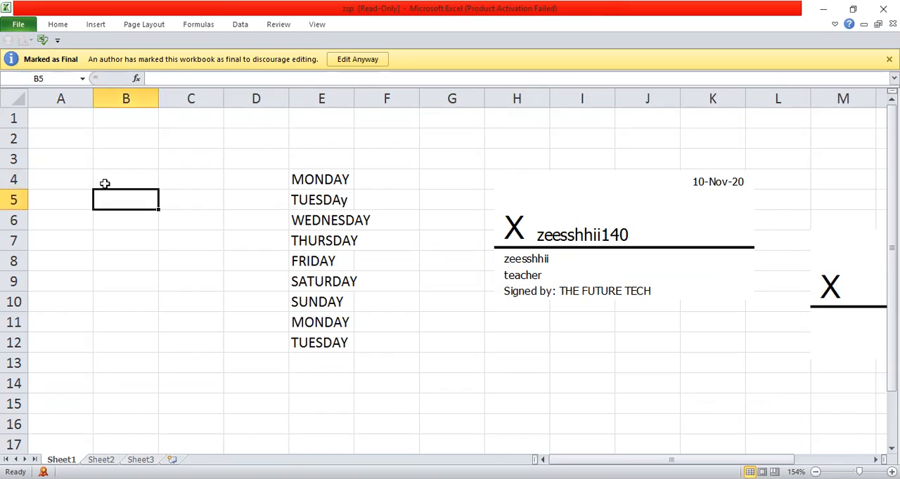
key(Down)
key(Down)
key(Down)
key(Down)
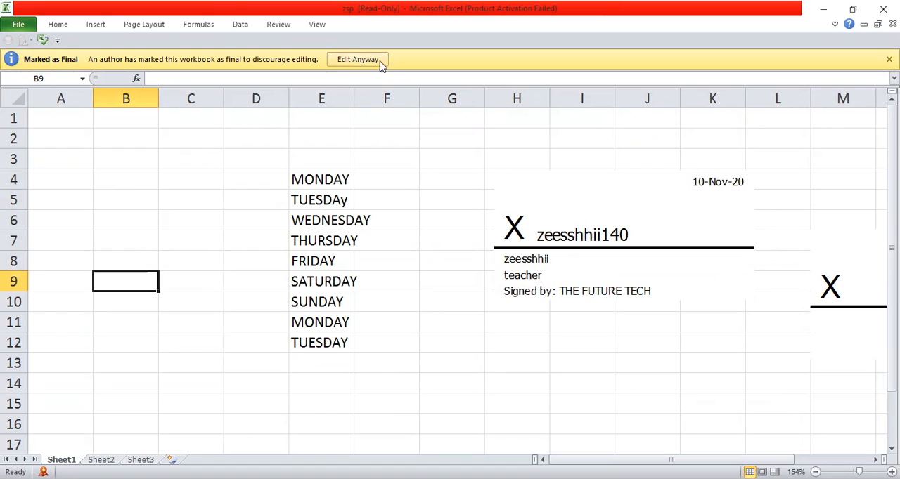
click(599, 240)
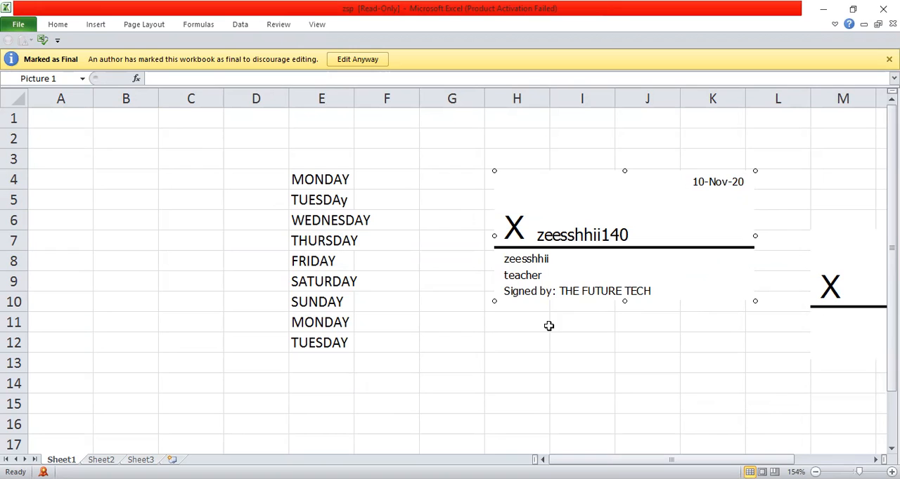
scroll(480, 403, right, 1)
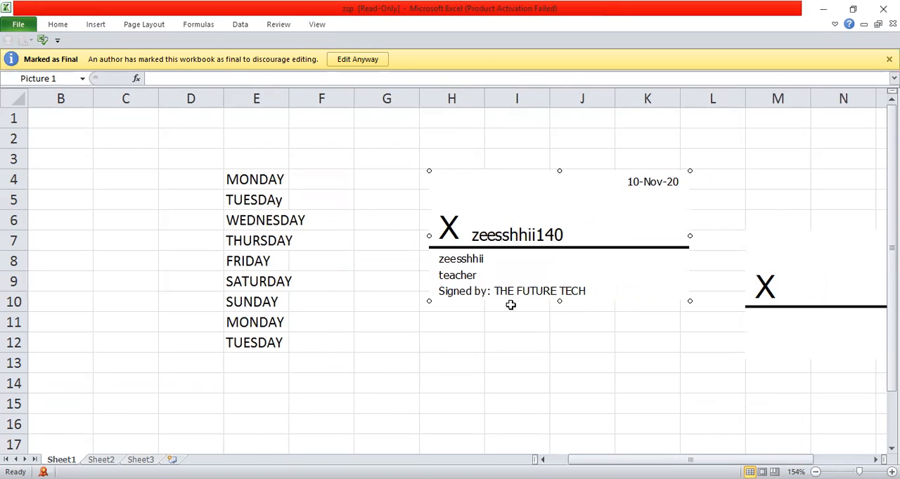
click(828, 322)
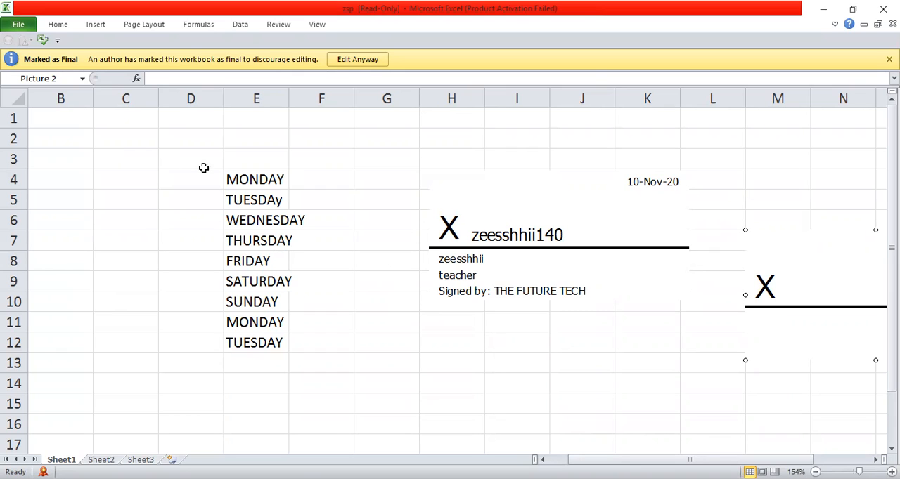
drag(237, 175, 243, 354)
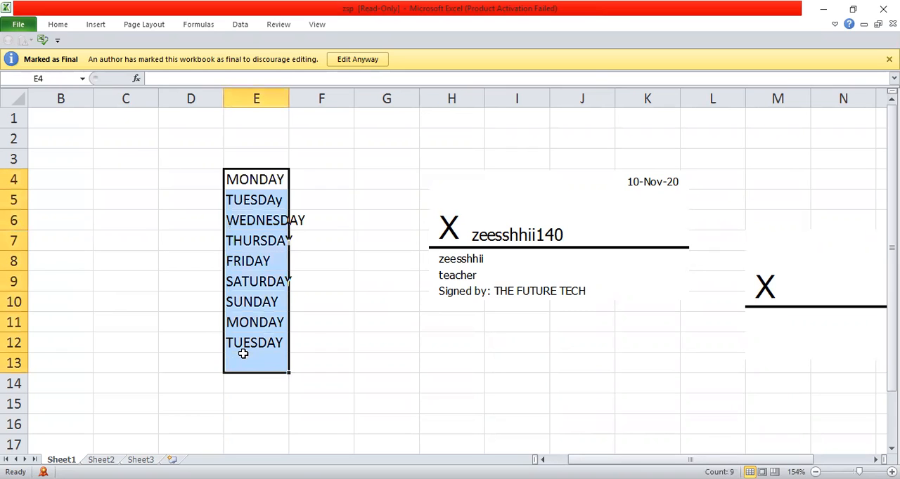
click(345, 347)
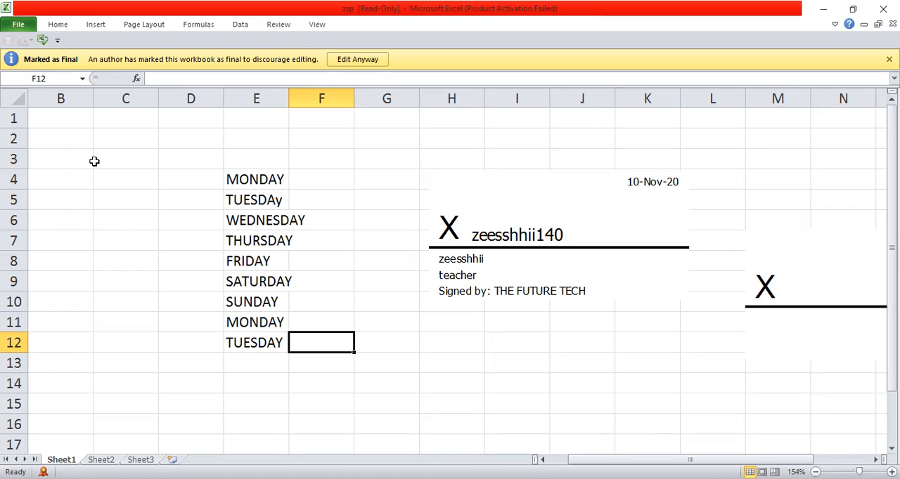
Enable editing of the workbook marked as final, accepting the removal of its signatures
click(57, 26)
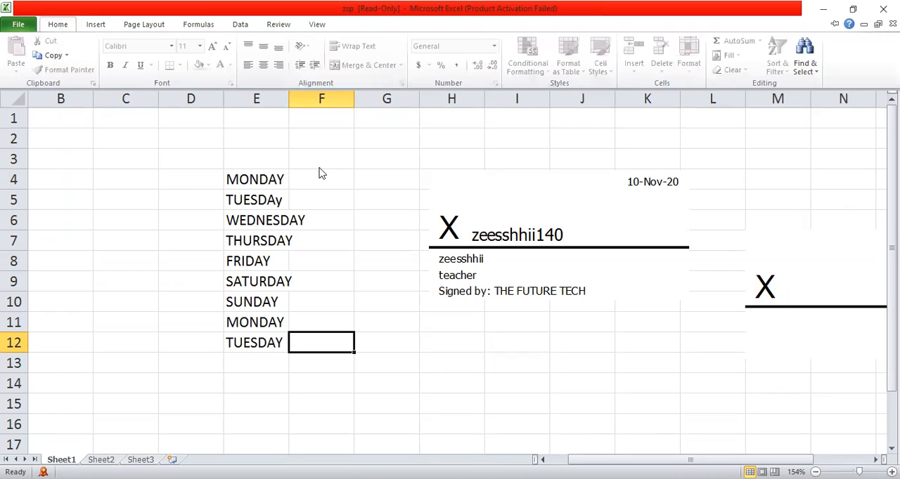
click(333, 208)
click(354, 62)
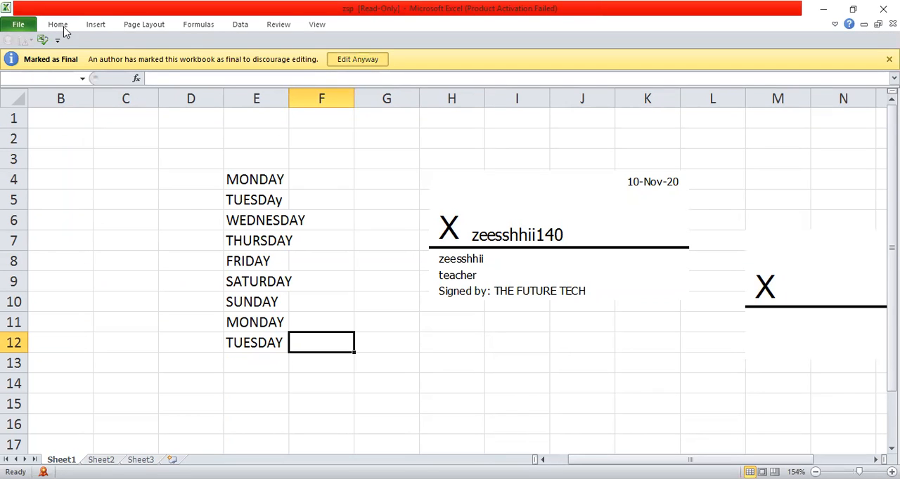
click(425, 281)
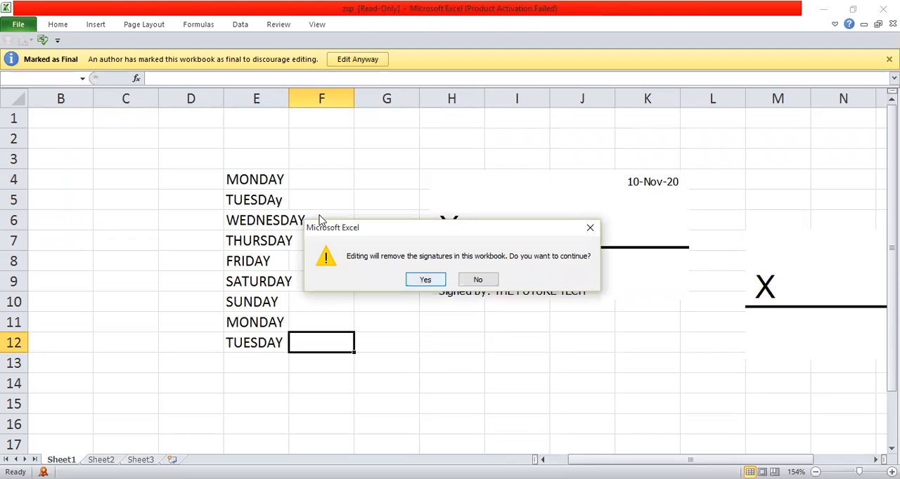
key(Return)
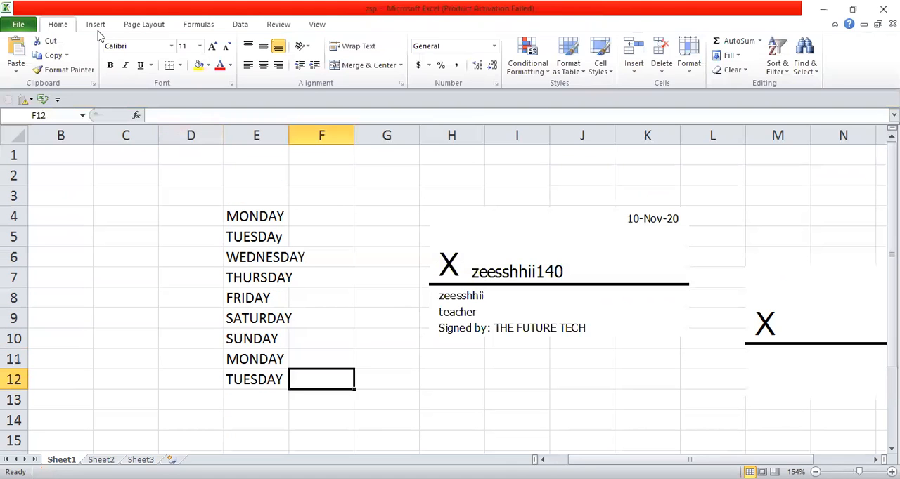
Review the protection settings of cell F12 in Format Cells, leaving it locked
click(401, 85)
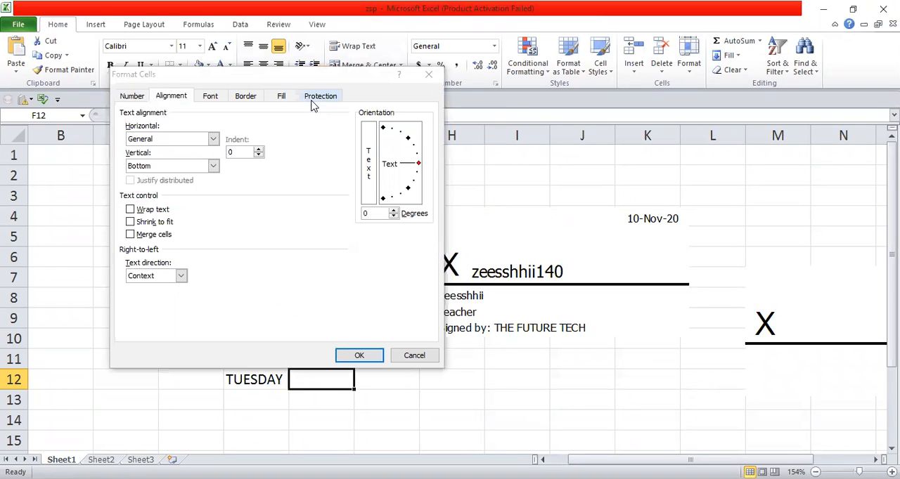
click(313, 98)
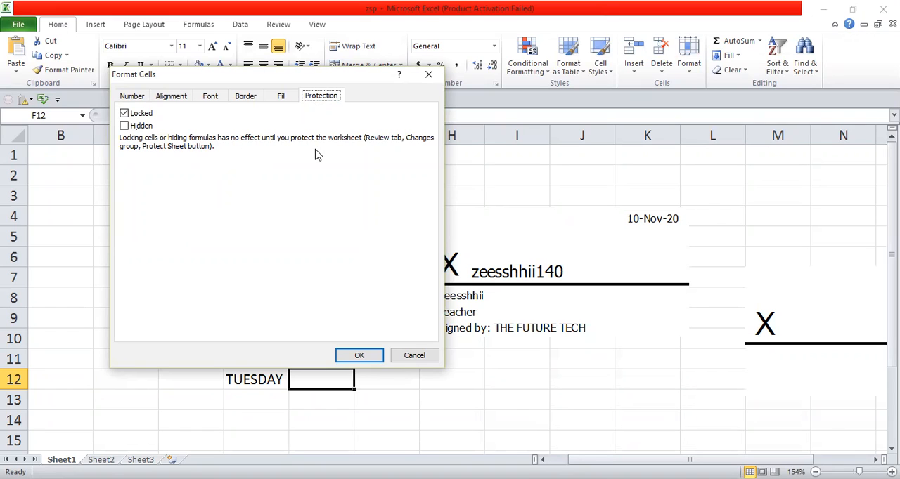
click(361, 357)
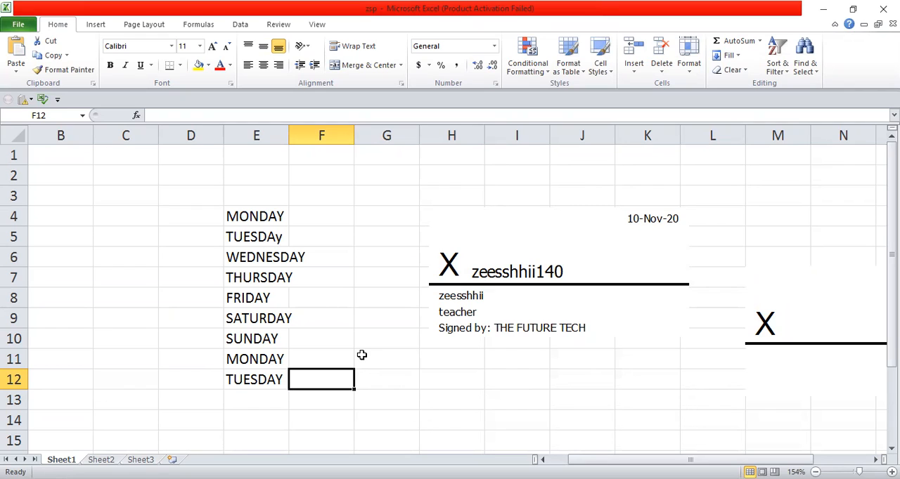
Correct the lowercase final letter in cell E5 so the entry reads TUESDAY
click(282, 236)
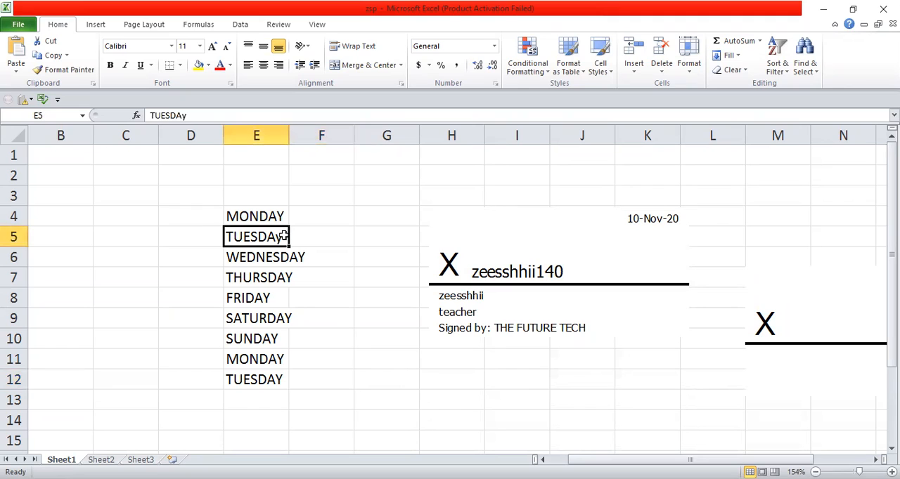
double_click(283, 236)
key(BackSpace)
text(Y)
click(363, 286)
click(362, 284)
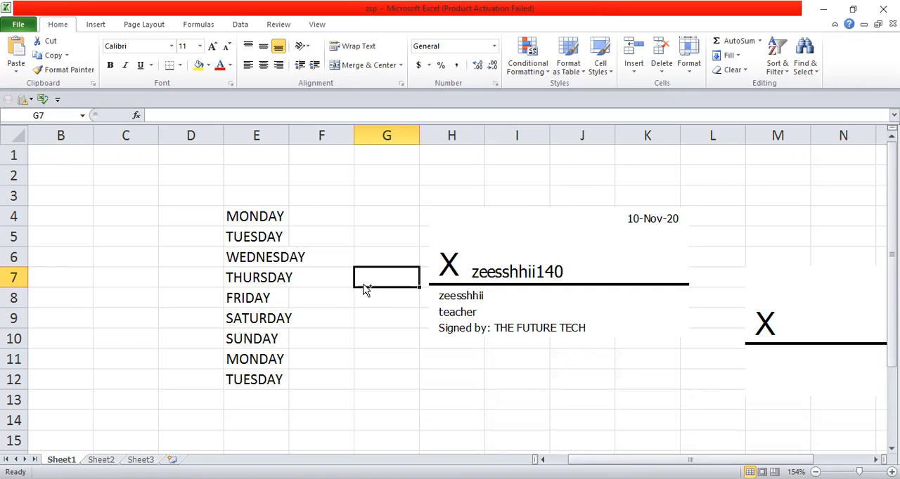
Clear the whole sheet, deleting the weekday list and both signature lines
key(ctrl+a)
key(Delete)
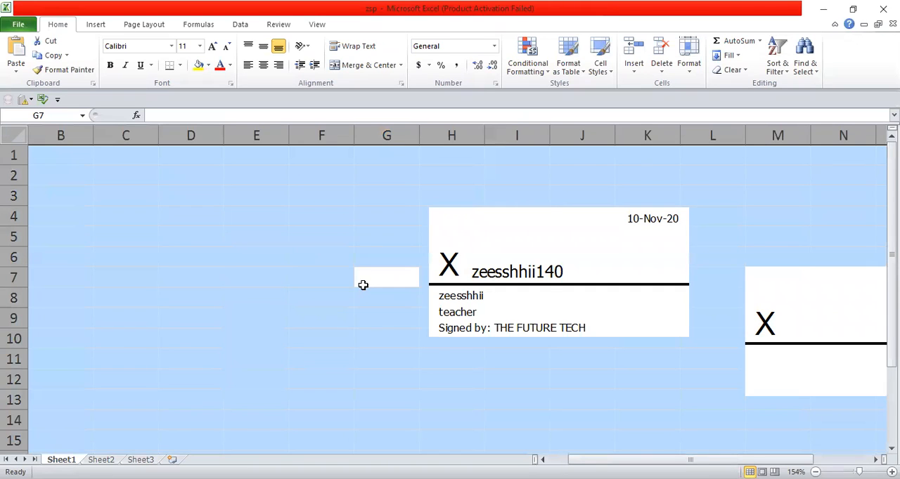
click(541, 280)
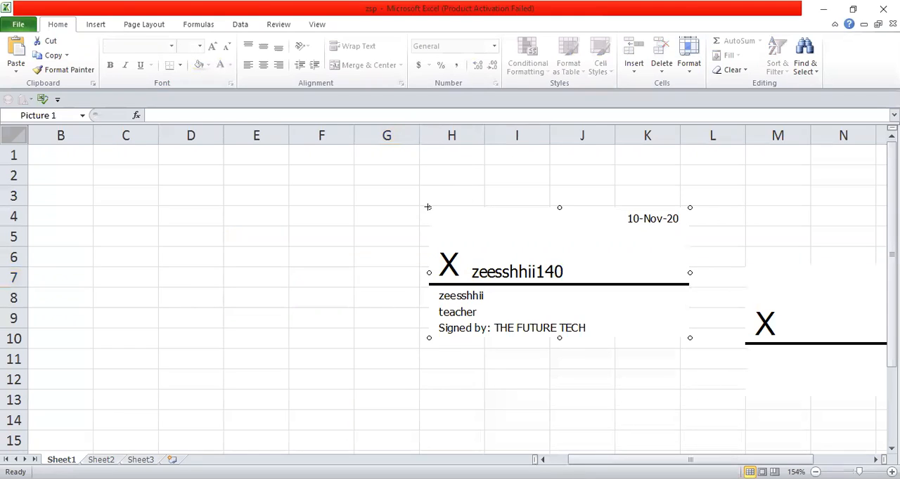
key(Delete)
click(745, 281)
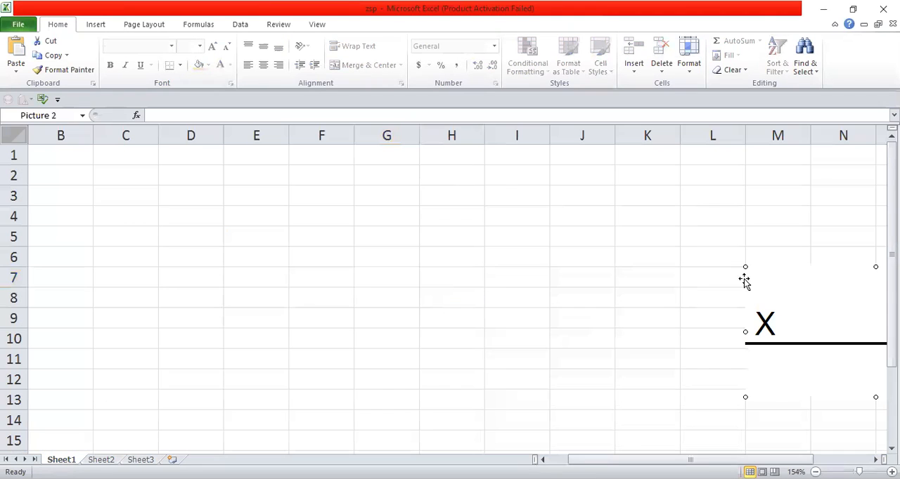
key(Delete)
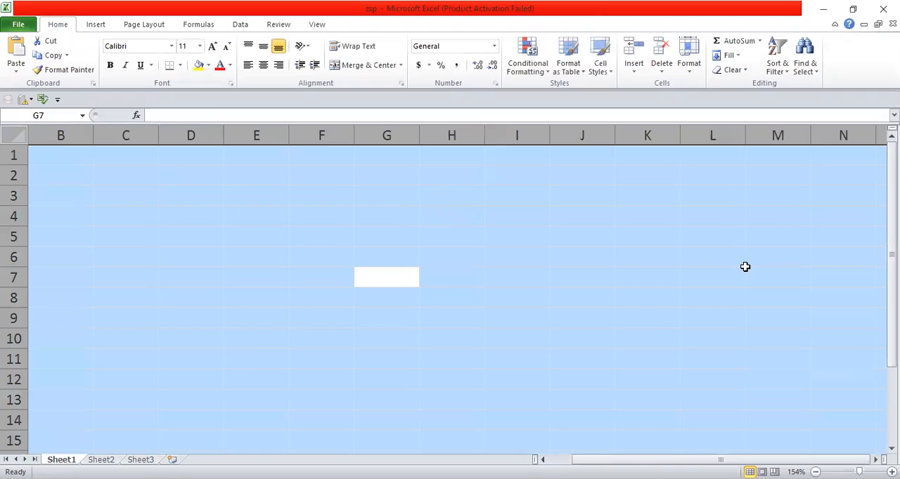
click(221, 236)
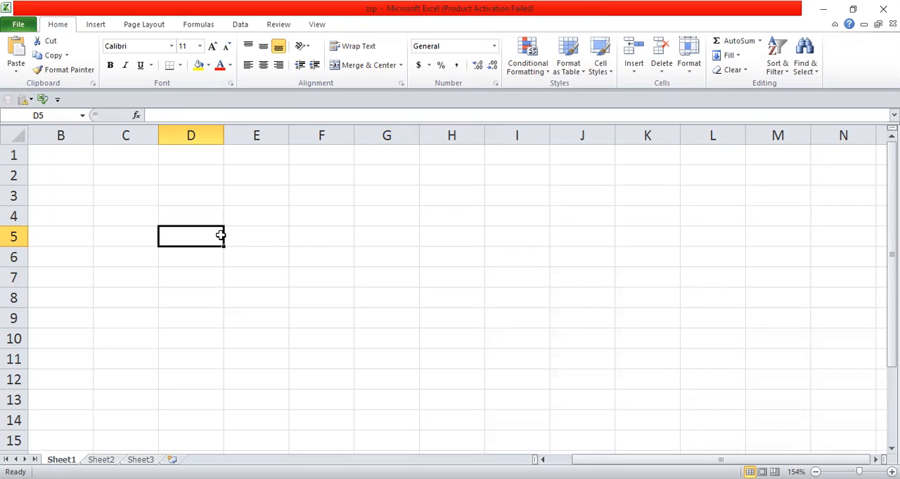
Try to allow changes by more than one user at the same time in the workbook's sharing settings
click(100, 26)
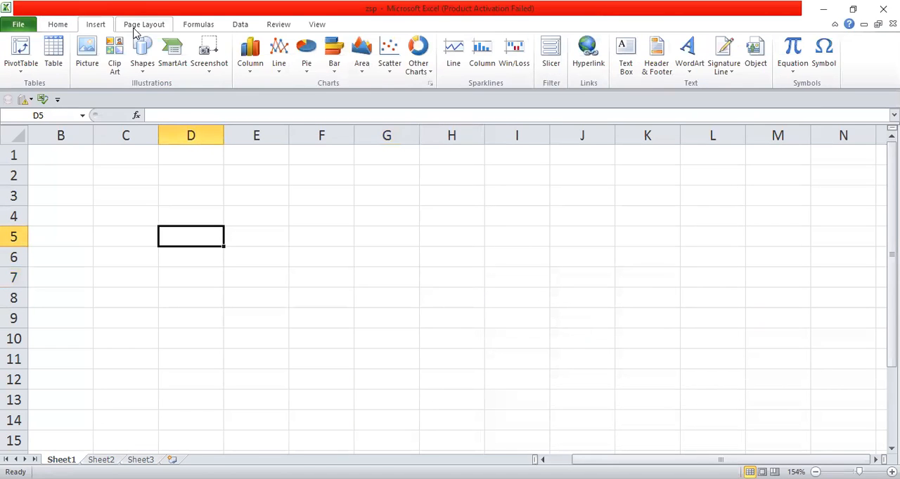
click(137, 26)
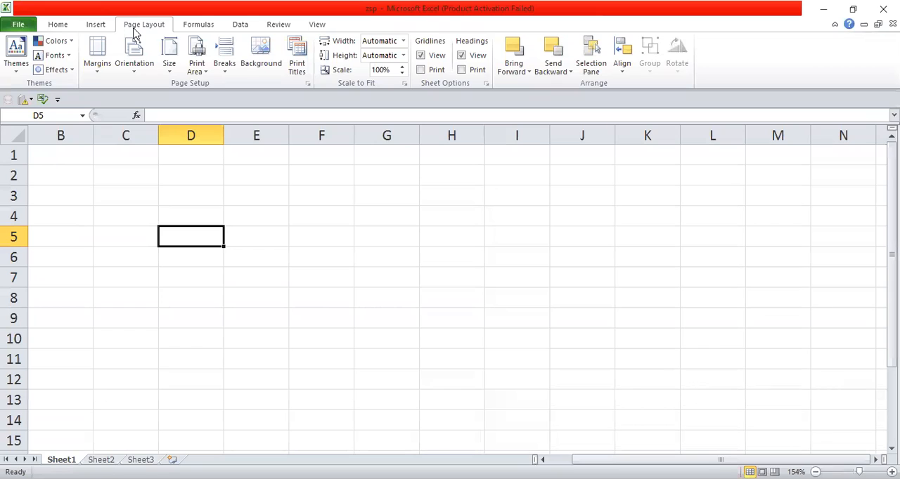
click(202, 26)
click(229, 26)
scroll(226, 26, down, 1)
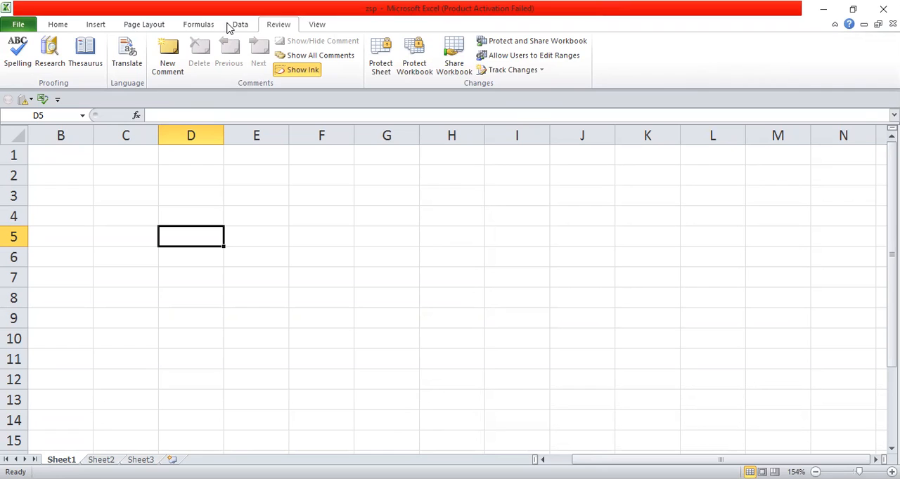
click(453, 56)
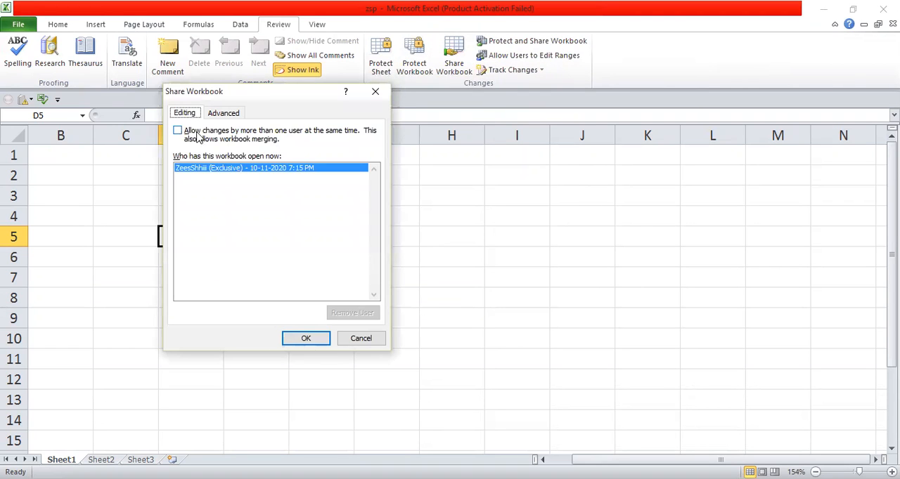
click(178, 132)
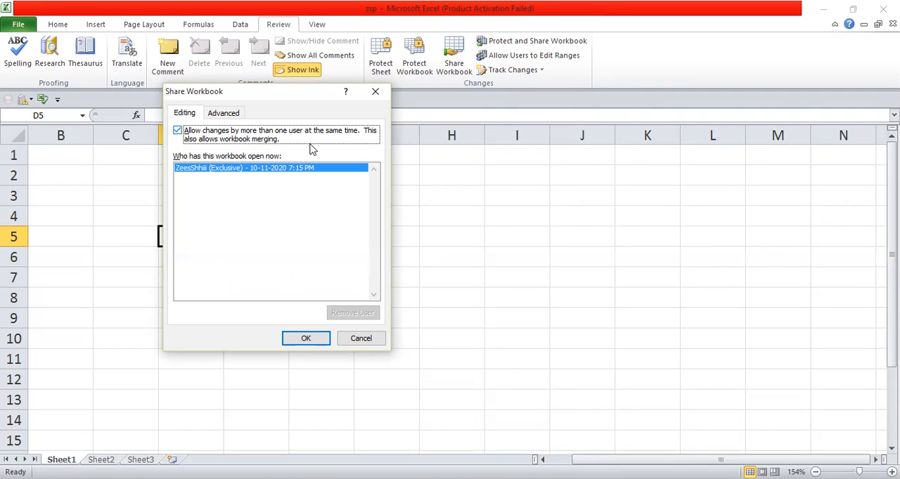
Try to keep the shared workbook's change history for 400 days, and cancel the save that applies the sharing
click(222, 114)
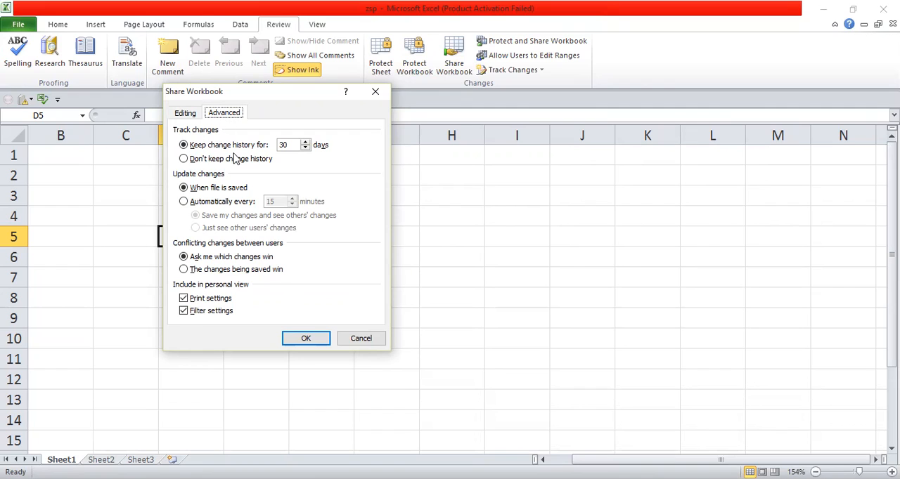
click(288, 145)
key(BackSpace)
key(BackSpace)
text(40)
key(Return)
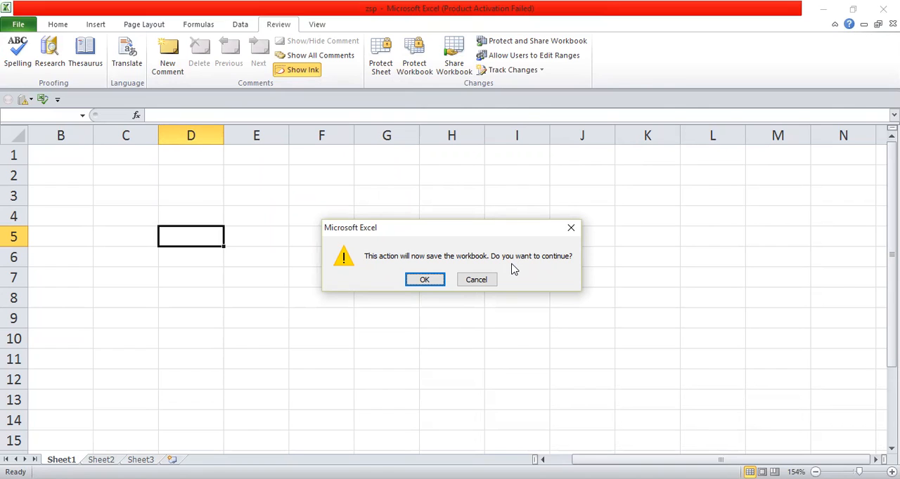
click(486, 283)
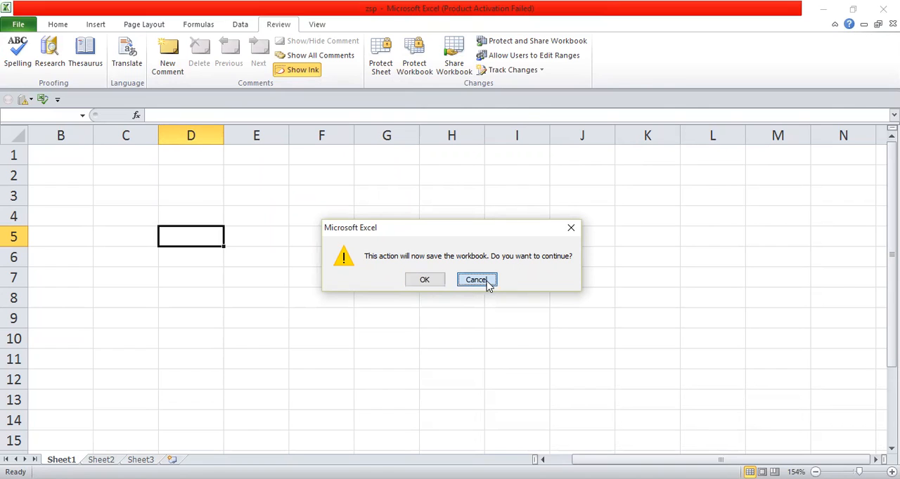
click(471, 281)
click(450, 282)
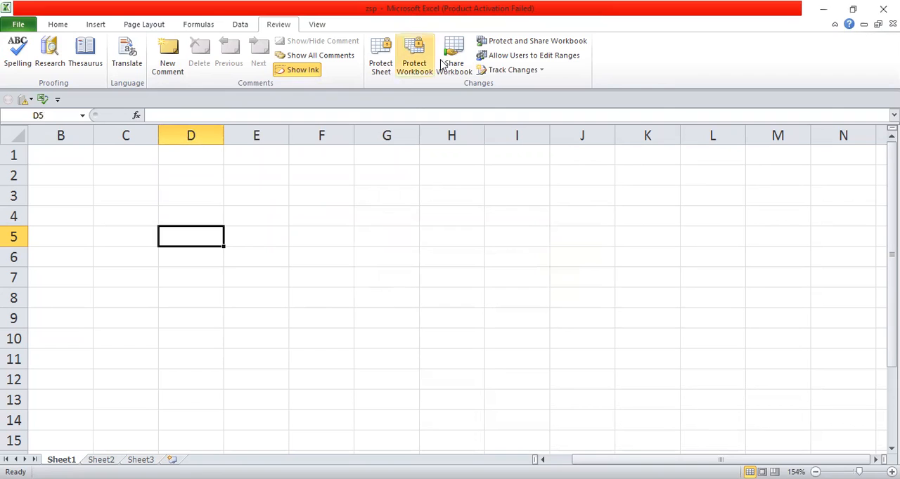
In the Share Workbook settings, allow simultaneous changes by several users and keep change history for 30 days
click(453, 64)
click(178, 130)
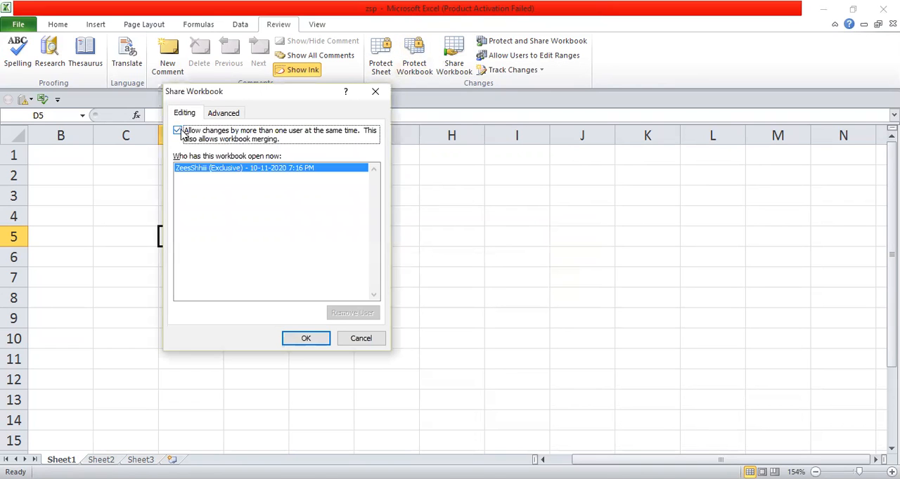
click(223, 114)
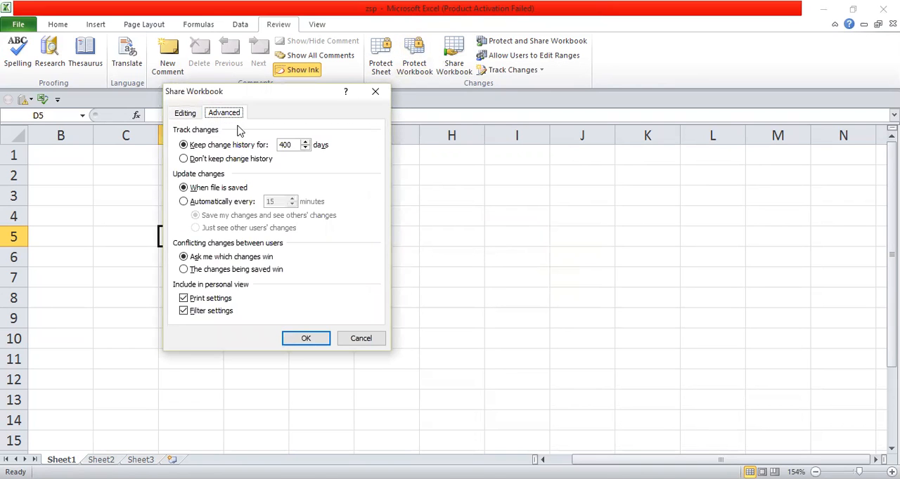
double_click(294, 146)
text(30)
click(183, 160)
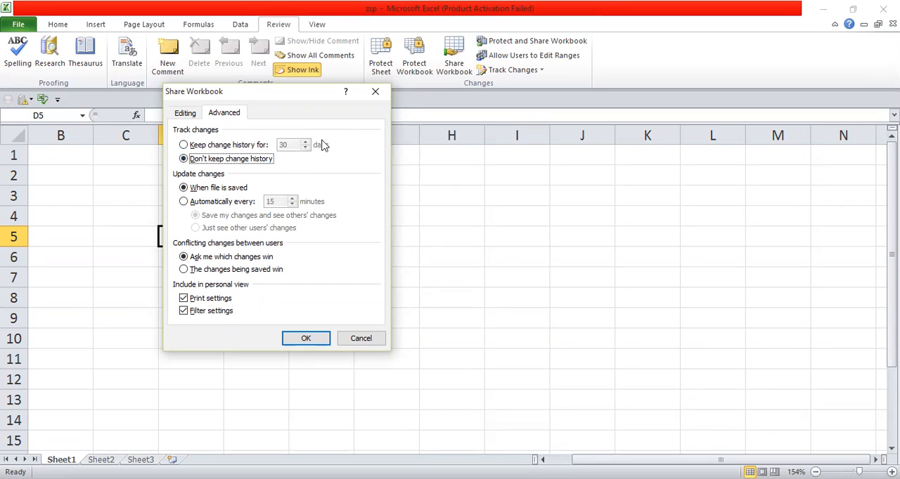
click(184, 145)
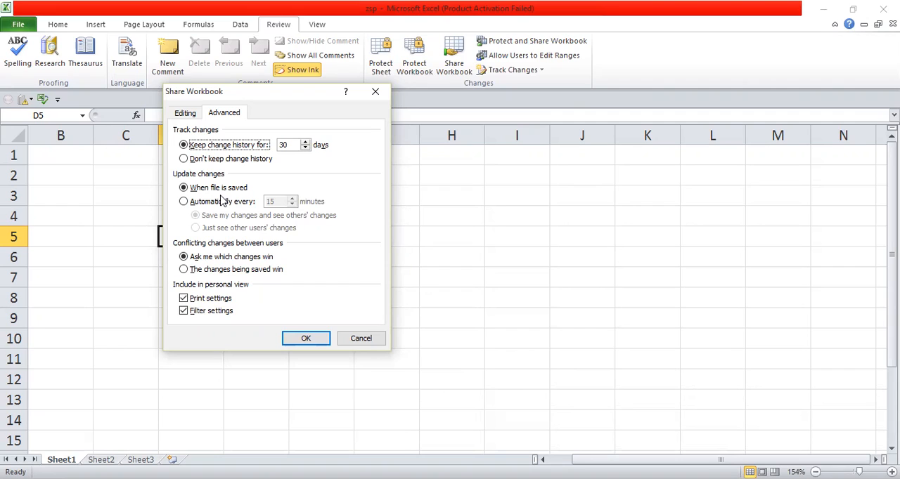
Set shared changes to update automatically every 15 minutes, with the option to just see other users' changes
click(183, 203)
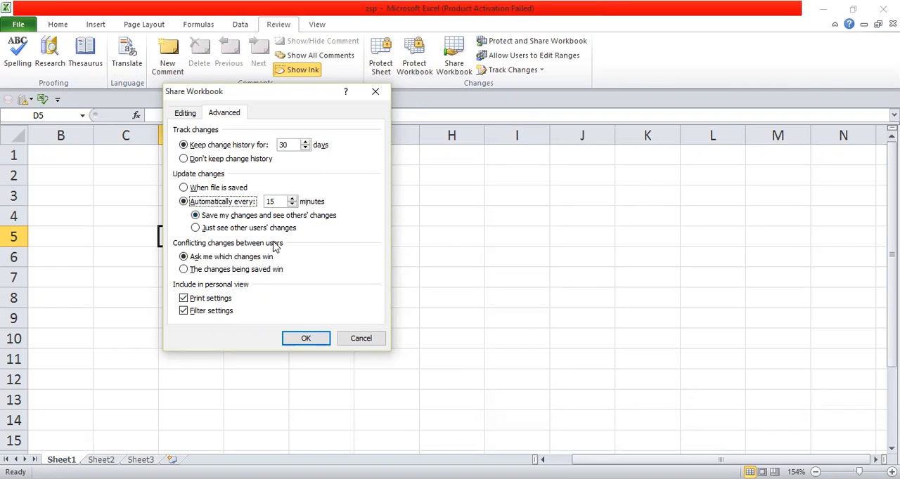
click(195, 216)
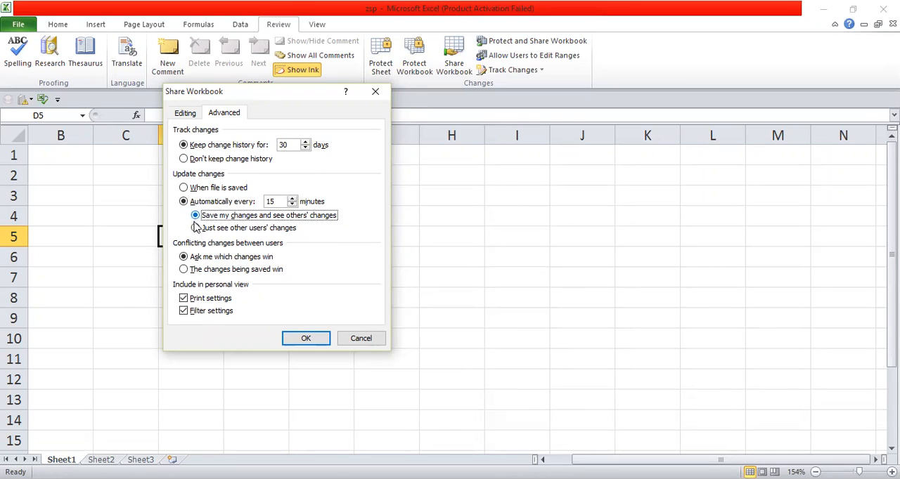
click(196, 228)
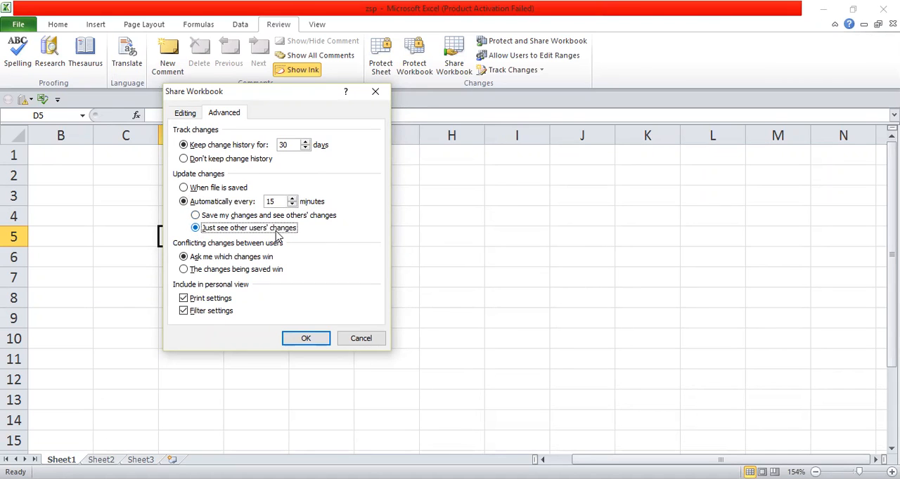
Try to apply sharing with changes updated when the file is saved and conflicts resolved so that the changes being saved win
click(196, 216)
click(184, 188)
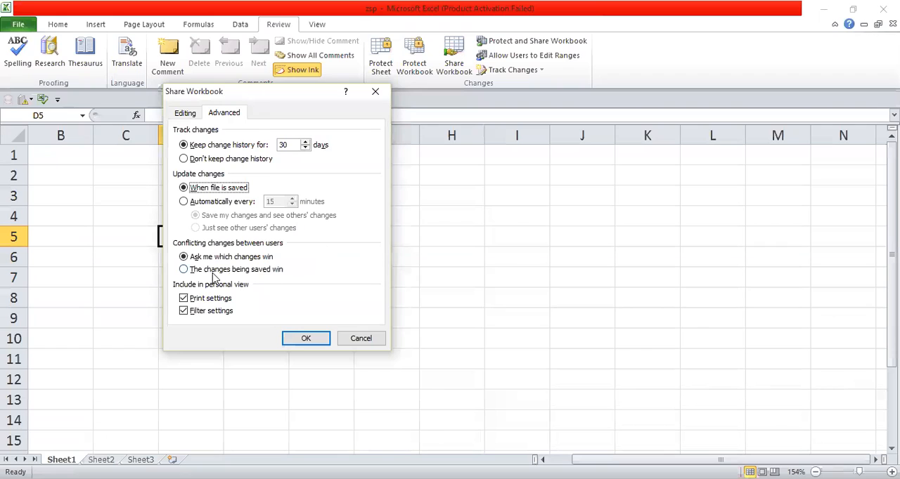
click(187, 271)
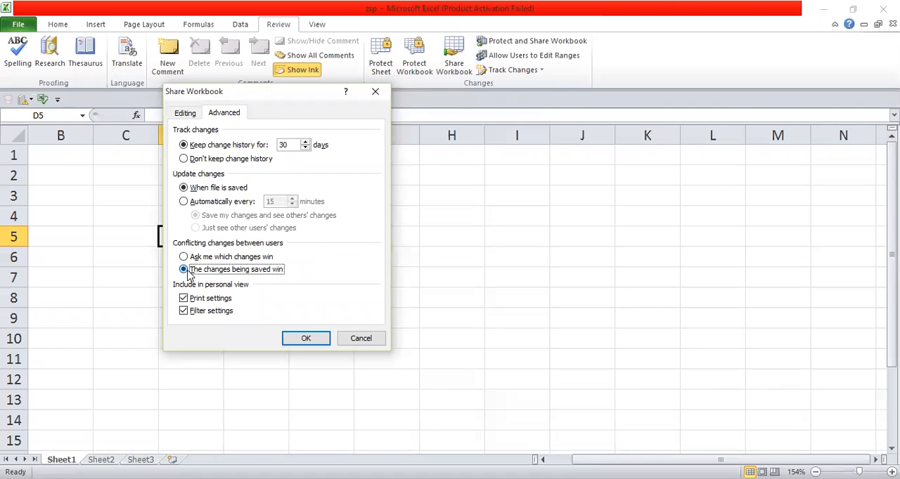
key(Return)
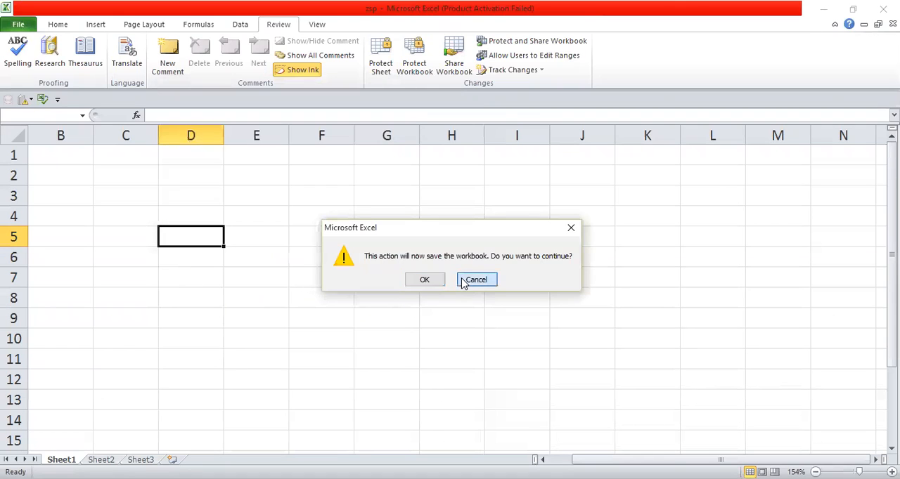
click(430, 279)
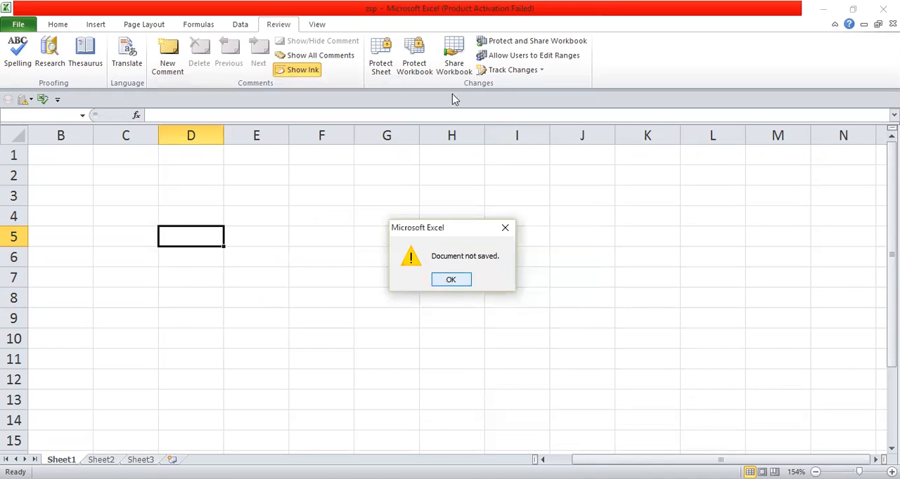
key(Return)
Share the workbook for simultaneous changes by several users, with print and filter settings included in the personal view, and save it
click(457, 70)
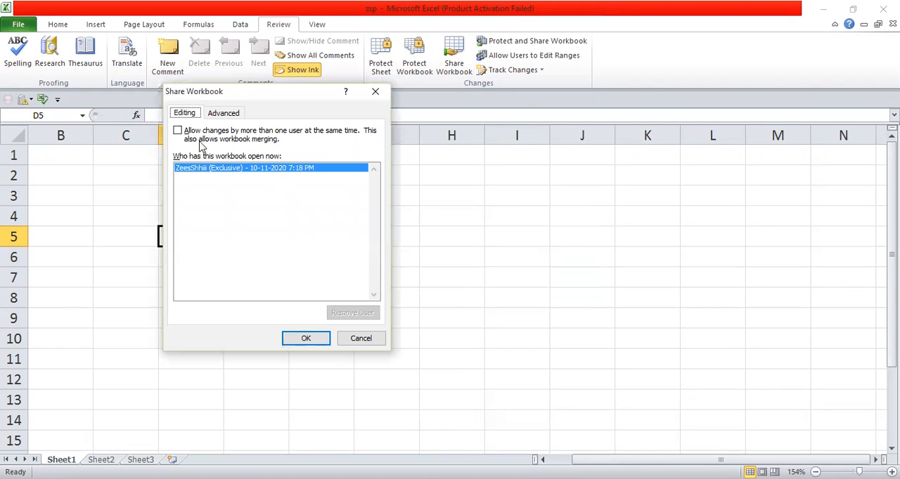
click(177, 131)
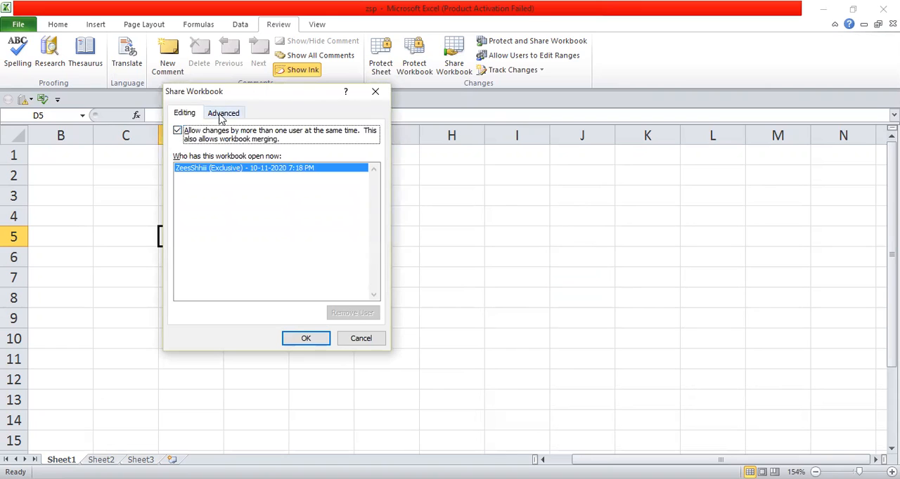
click(222, 113)
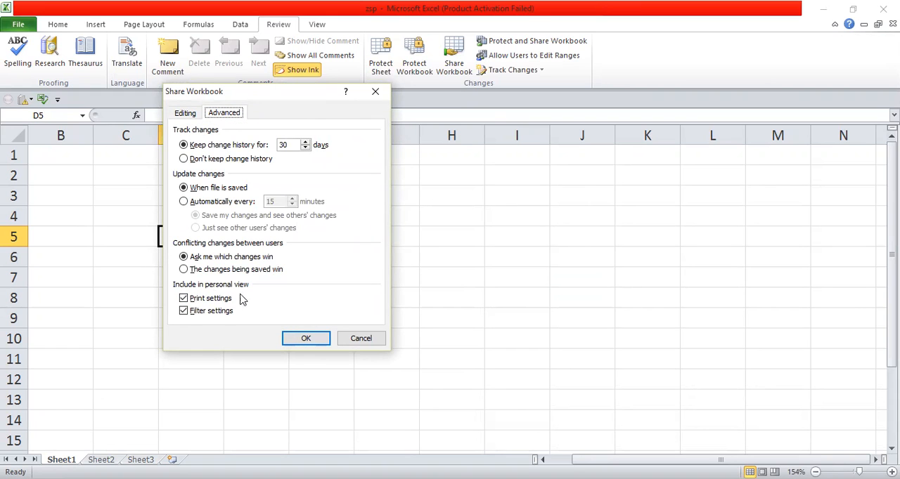
click(184, 299)
click(184, 299)
click(183, 311)
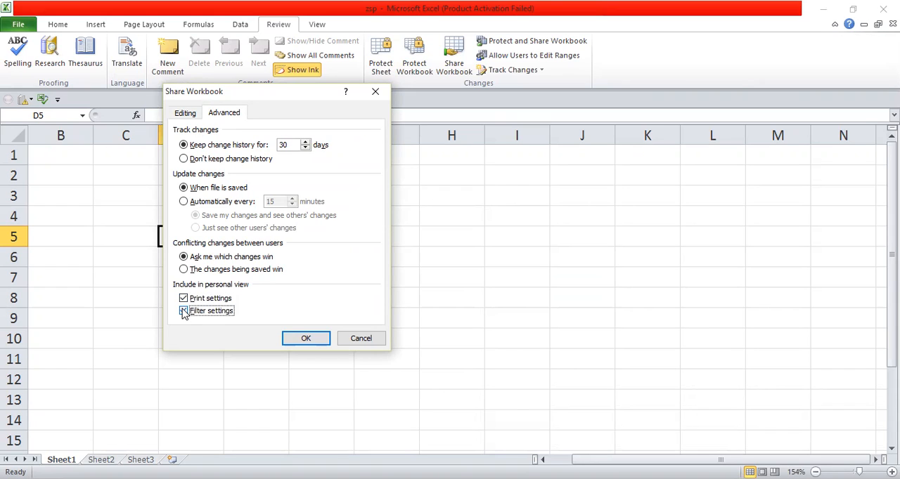
click(184, 311)
click(308, 339)
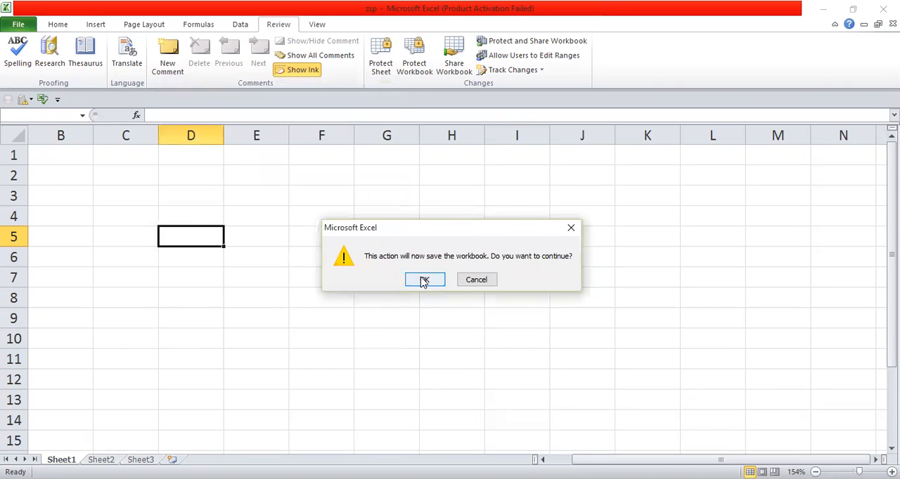
click(424, 279)
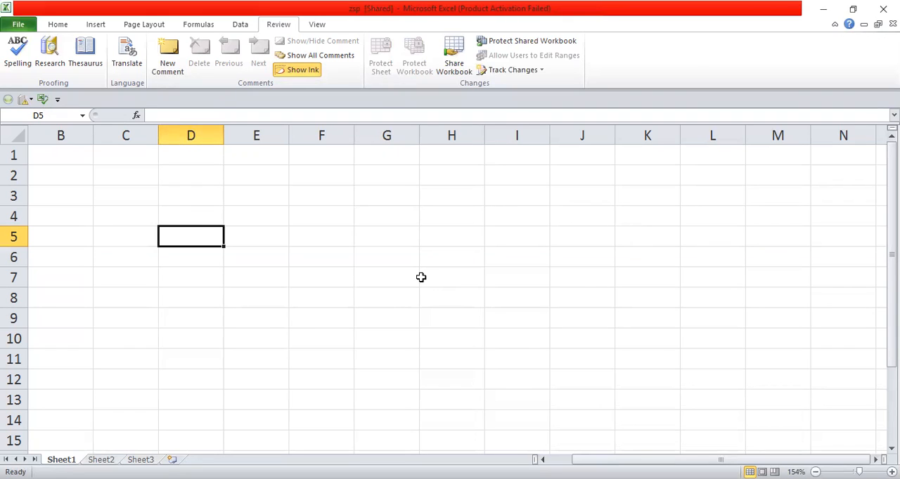
Examine which formatting, insert, page layout, formula, data, review and view commands are available in the shared workbook
click(55, 30)
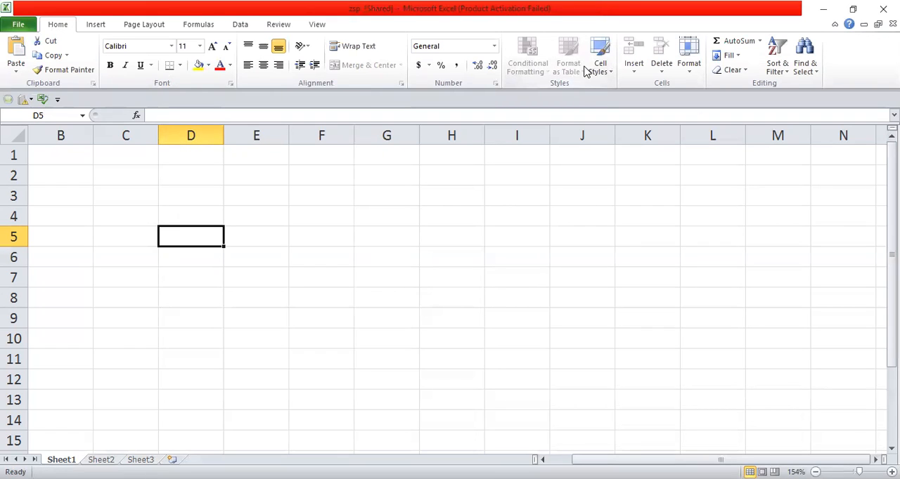
click(96, 26)
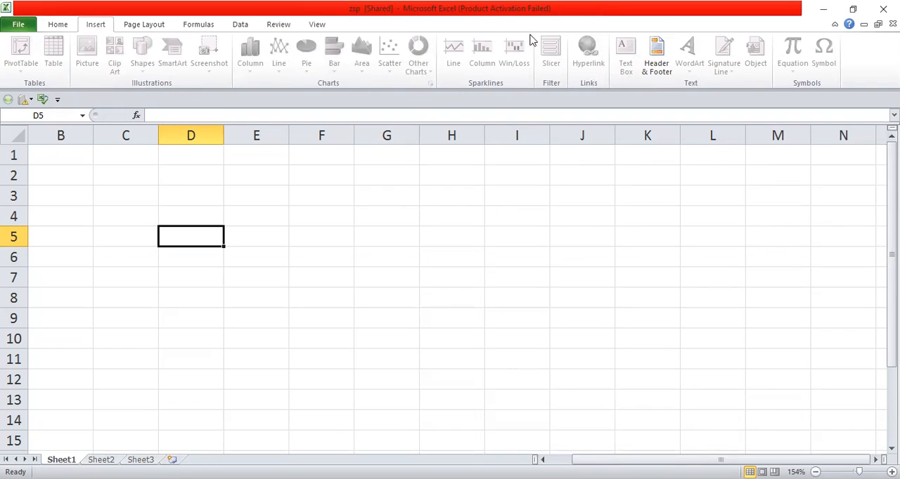
click(142, 27)
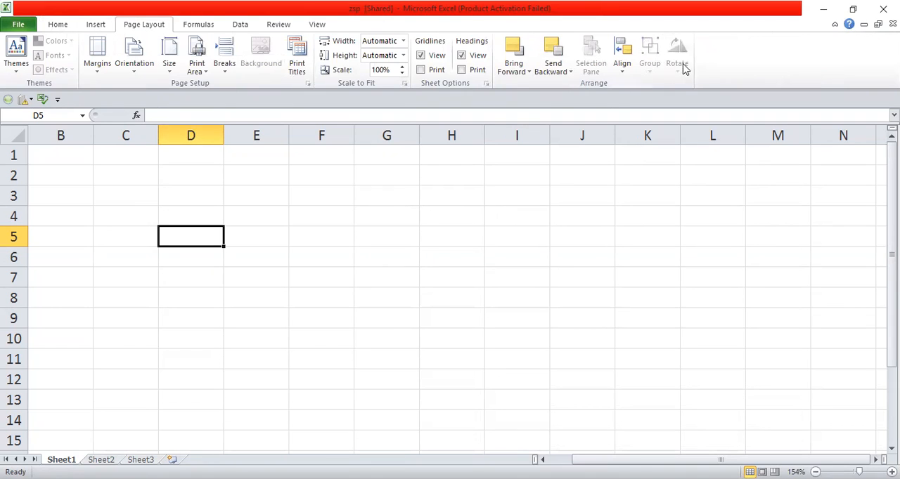
click(201, 27)
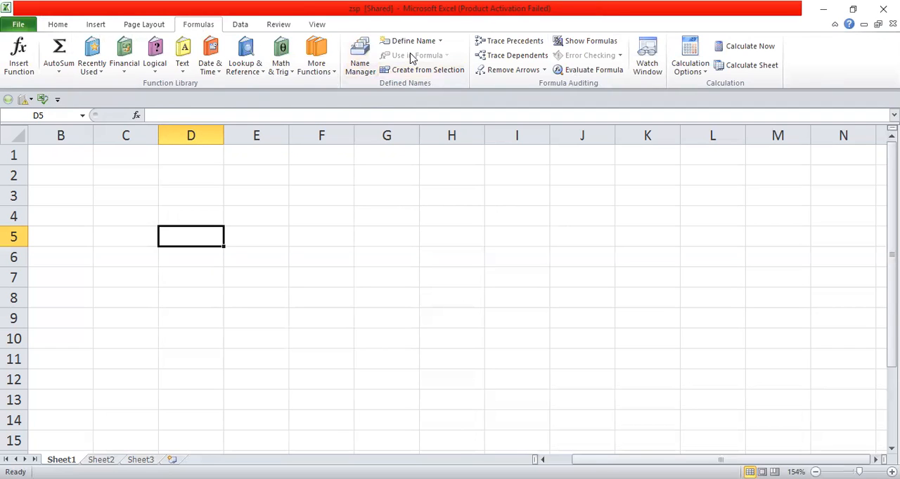
scroll(371, 36, down, 1)
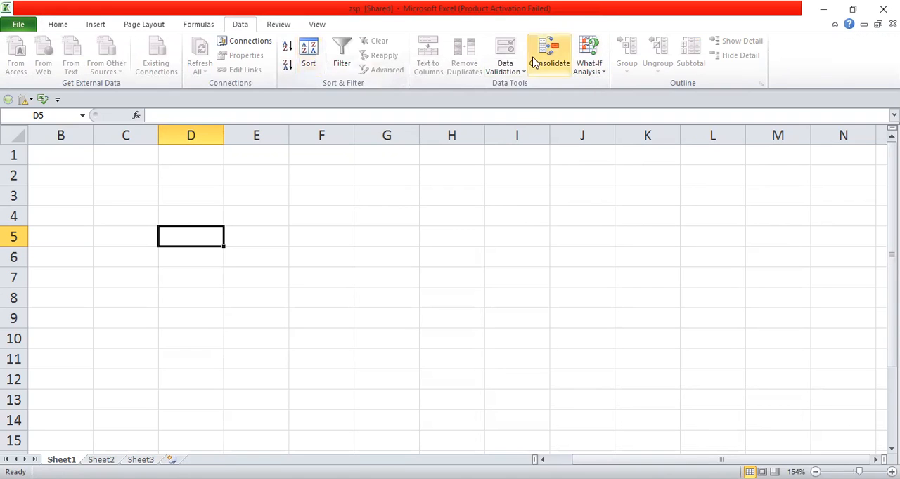
click(278, 26)
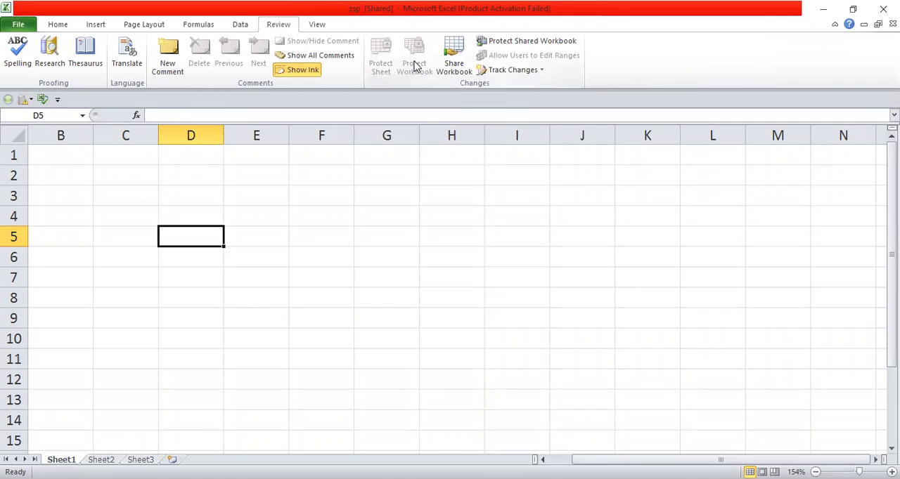
click(315, 27)
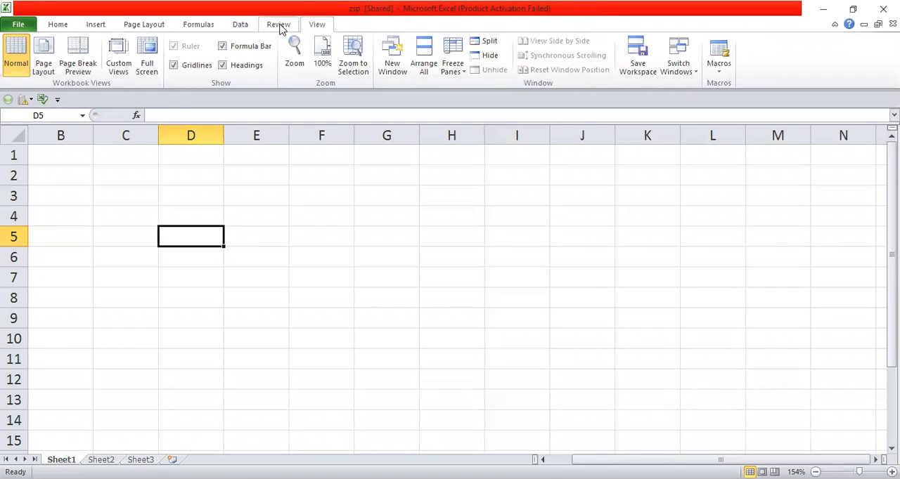
click(279, 24)
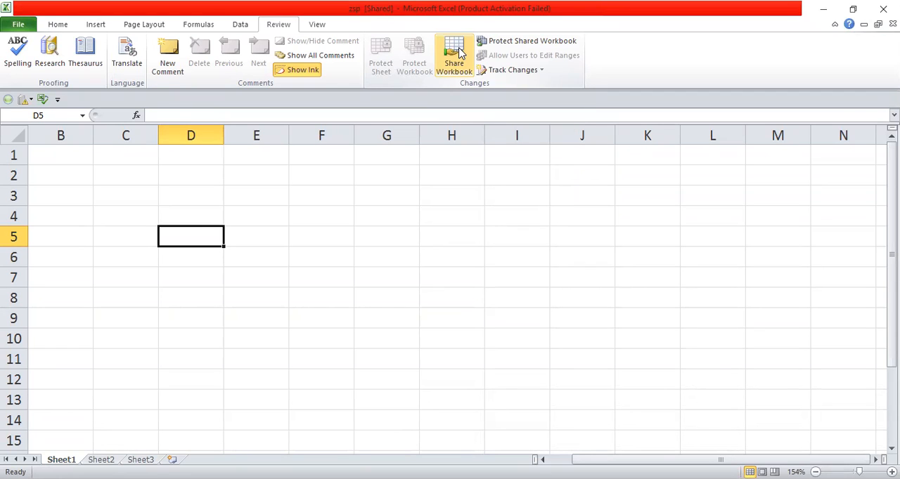
Try the Sharing with track changes option for protecting the shared workbook, and cancel without applying it
click(523, 43)
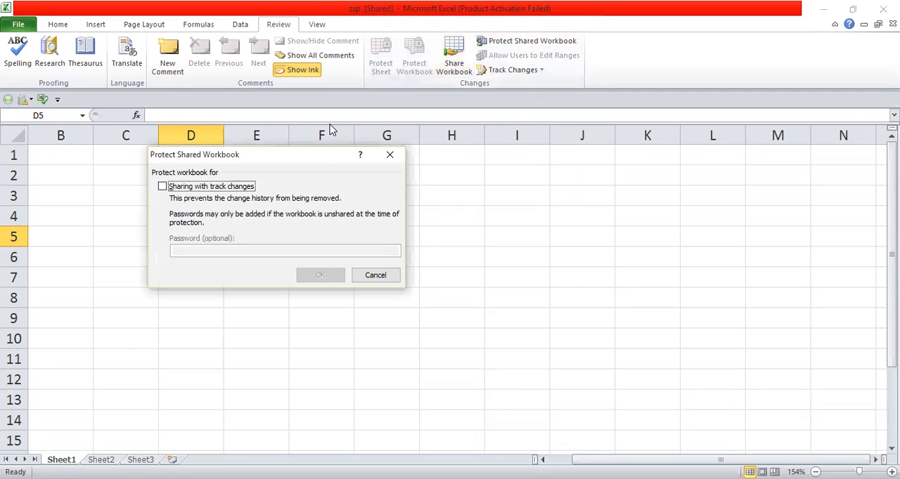
click(163, 188)
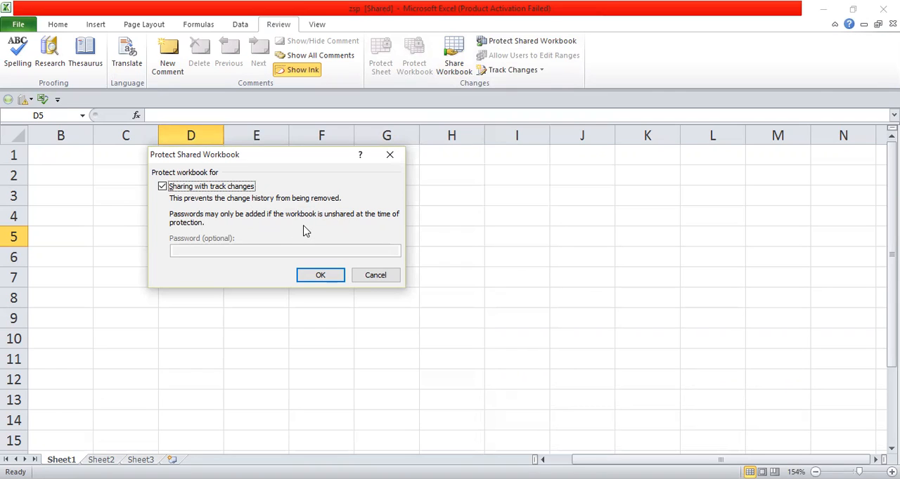
click(162, 187)
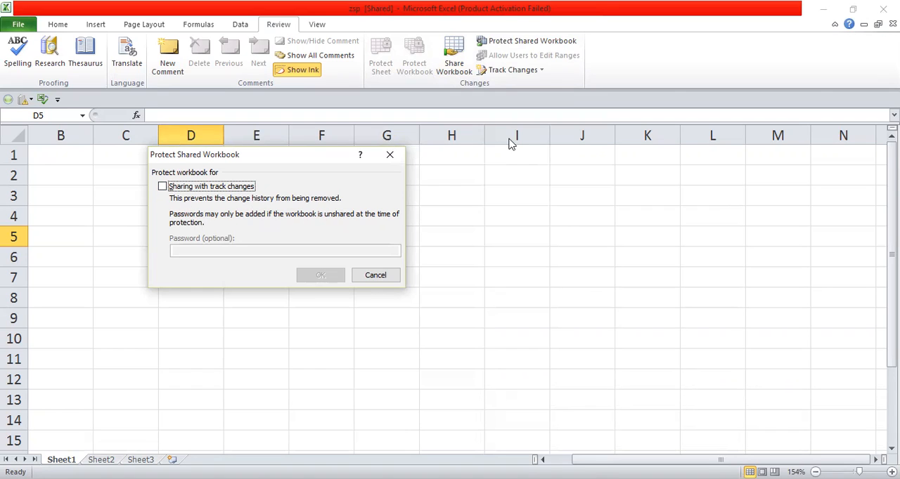
click(376, 276)
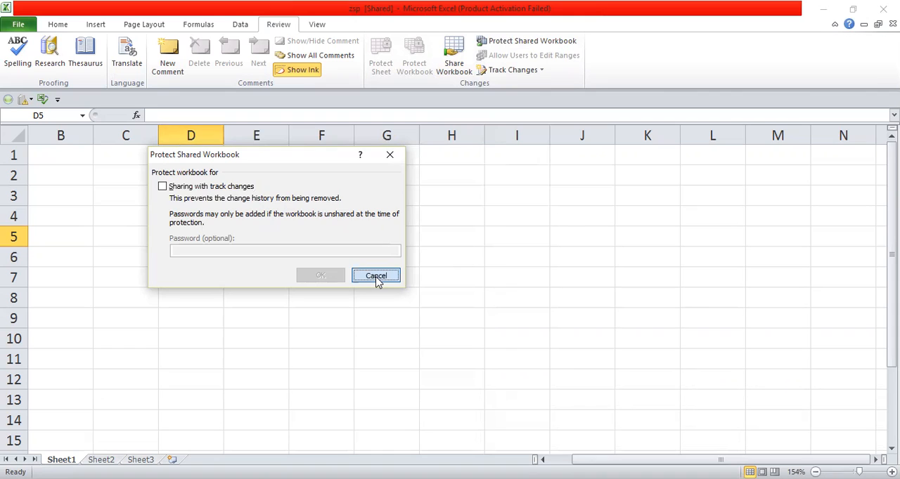
Remove the workbook from shared use by disallowing changes by more than one user, making it exclusive
click(452, 59)
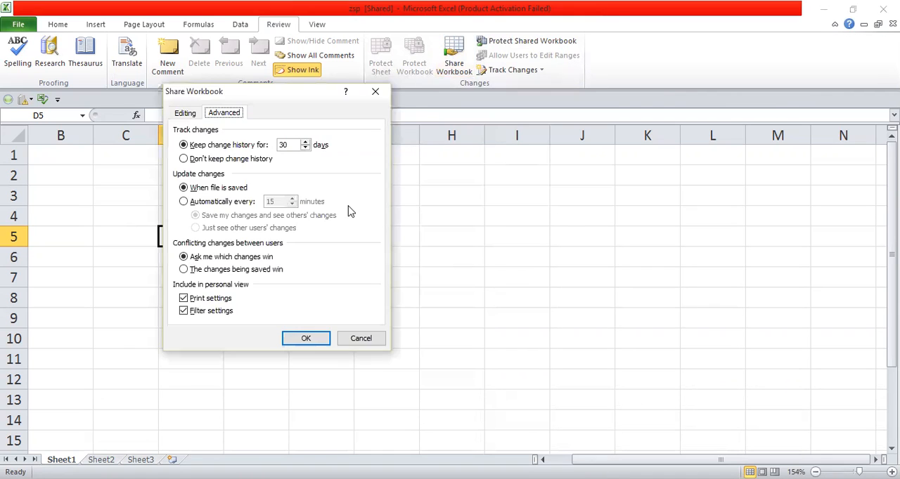
click(186, 114)
click(178, 132)
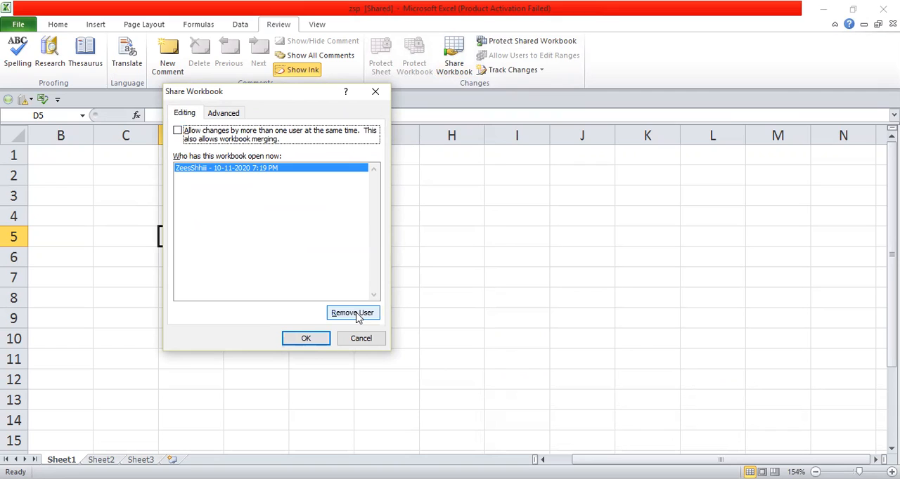
click(307, 340)
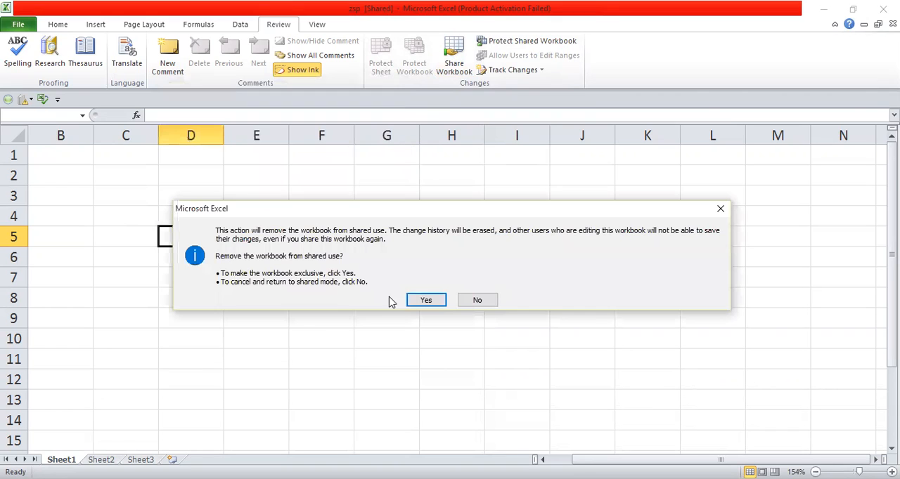
click(425, 300)
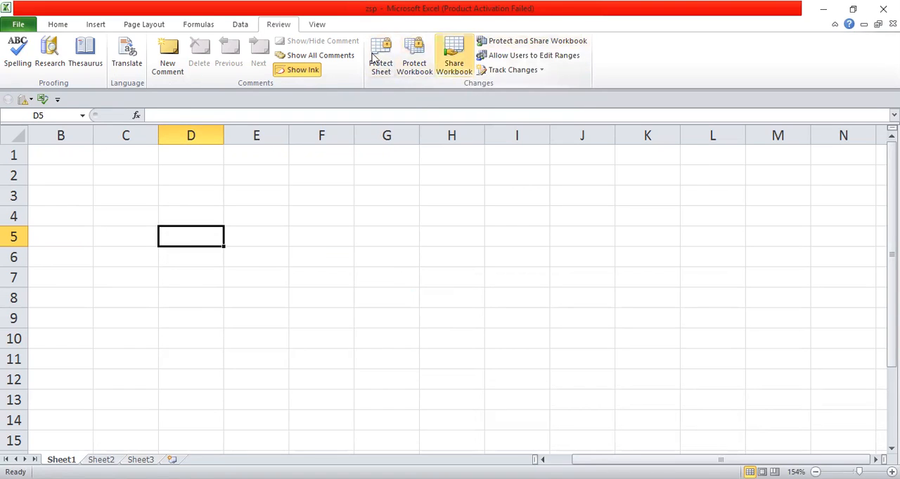
Share the workbook again by allowing changes by more than one user at the same time, and save it
click(448, 71)
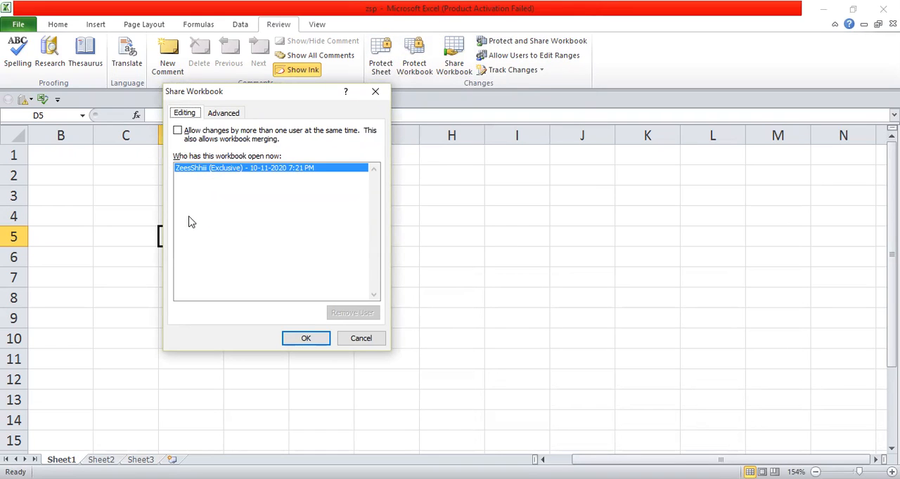
click(184, 169)
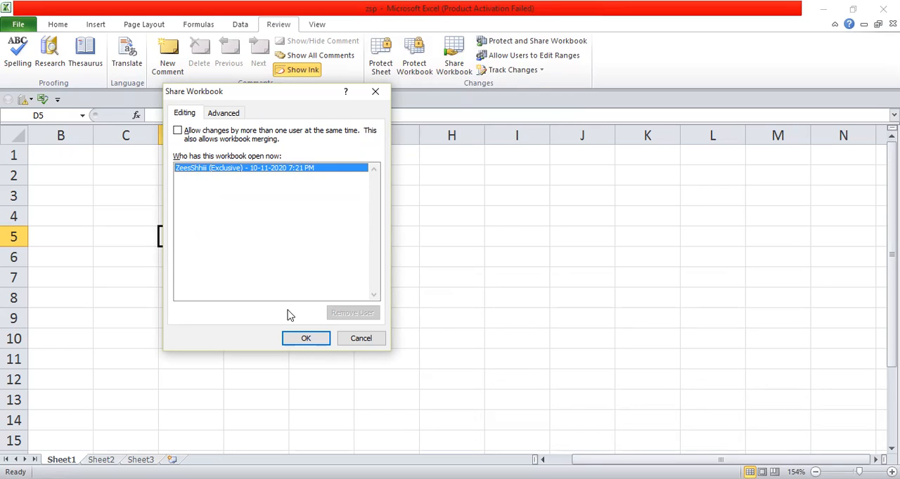
click(178, 132)
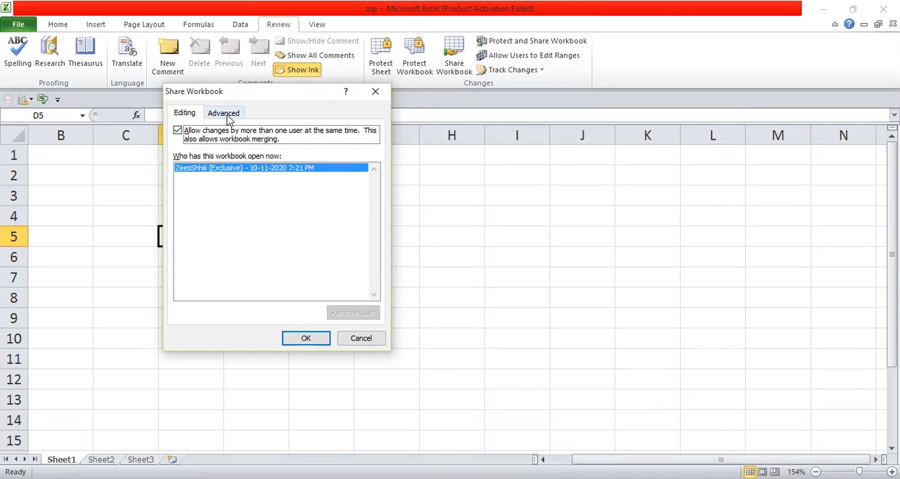
click(307, 340)
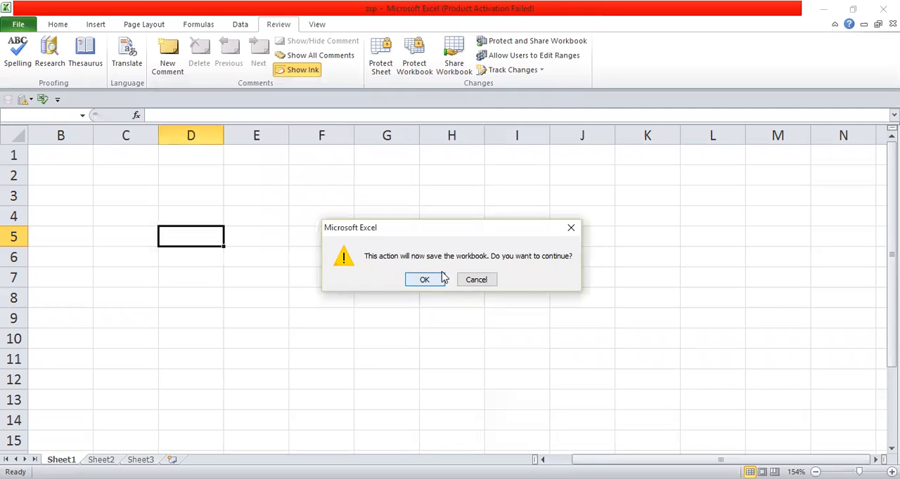
click(424, 279)
Try to remove the listed user from those who have the shared workbook open
click(453, 67)
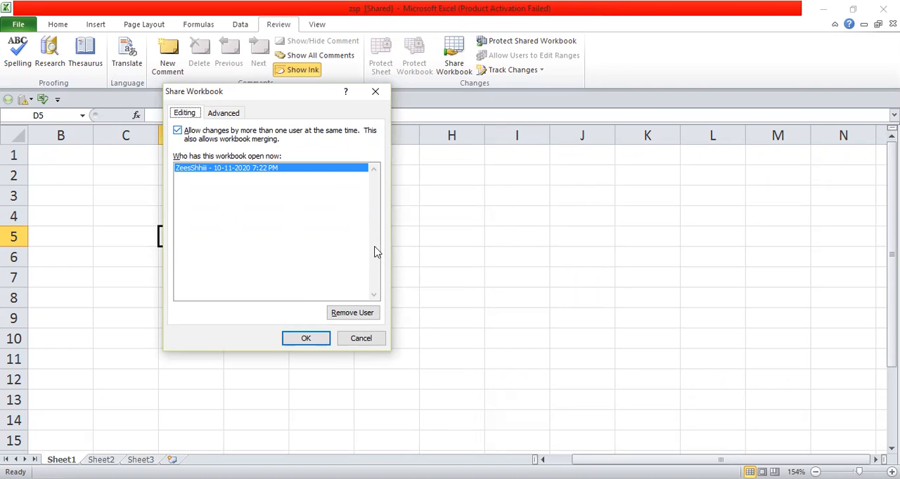
click(348, 317)
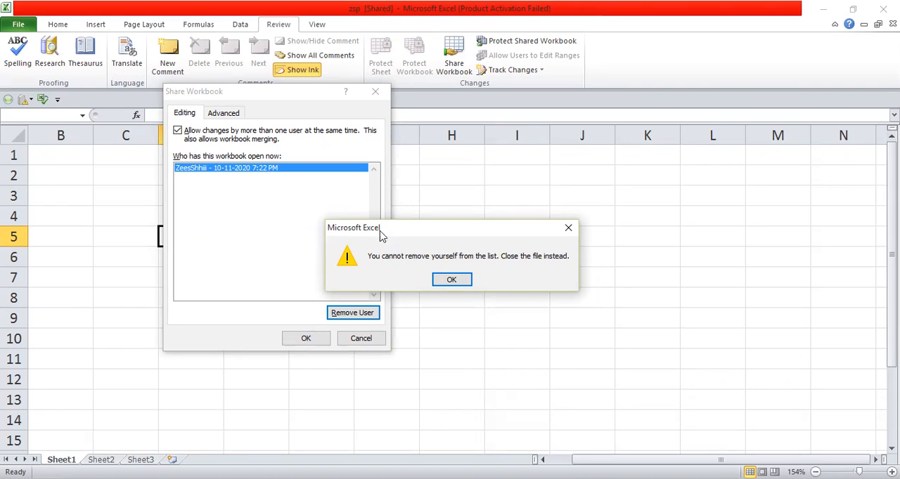
click(450, 281)
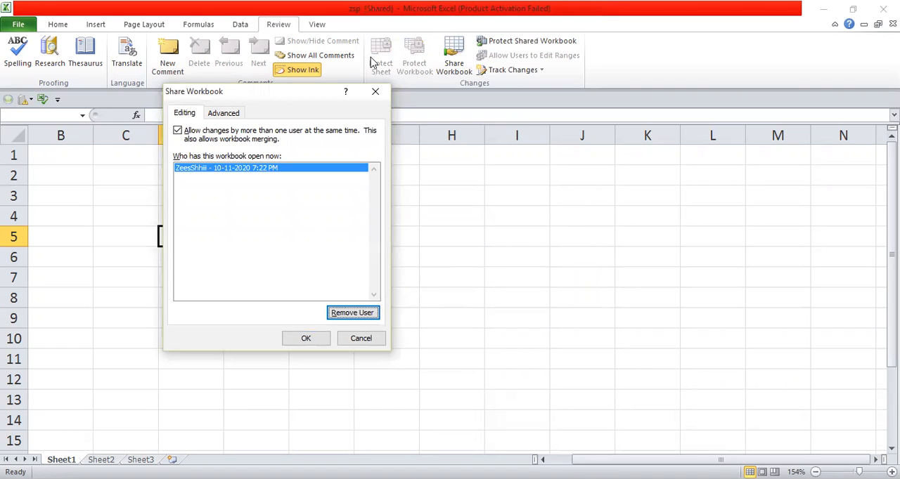
Unshare the workbook by turning off changes by more than one user at the same time and accepting exclusive use
click(228, 113)
click(181, 115)
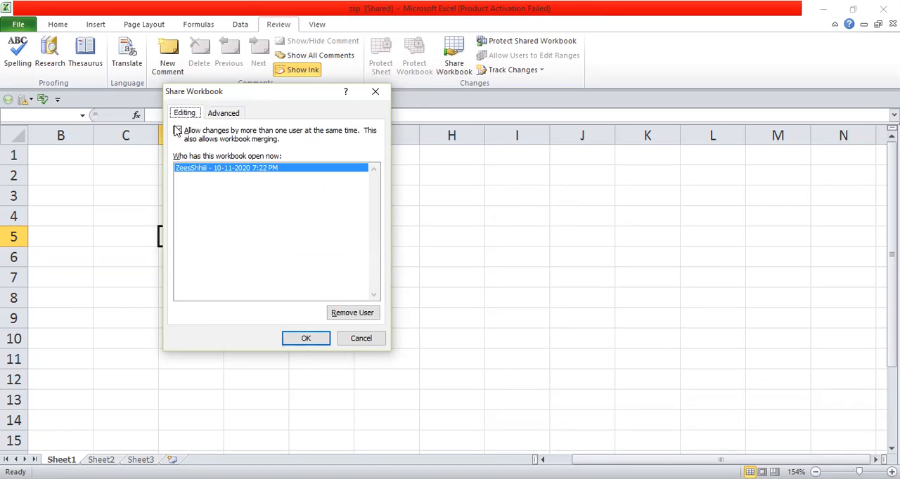
click(177, 131)
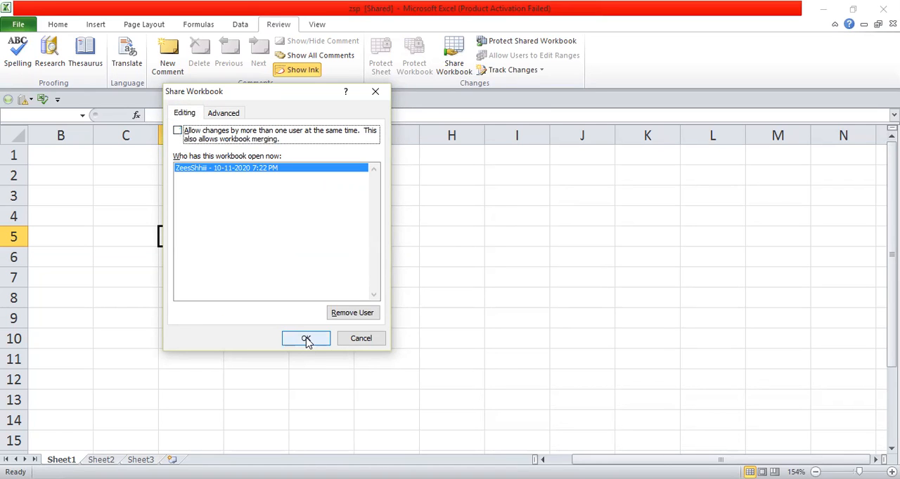
click(306, 340)
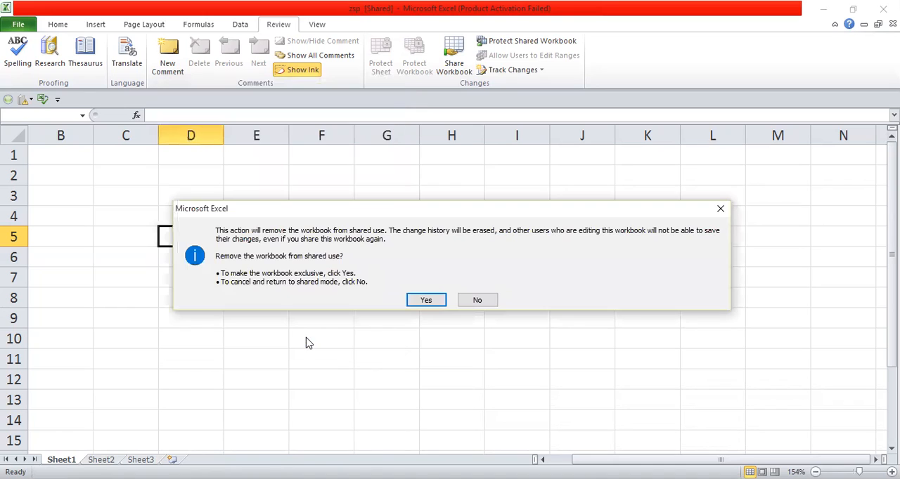
click(409, 303)
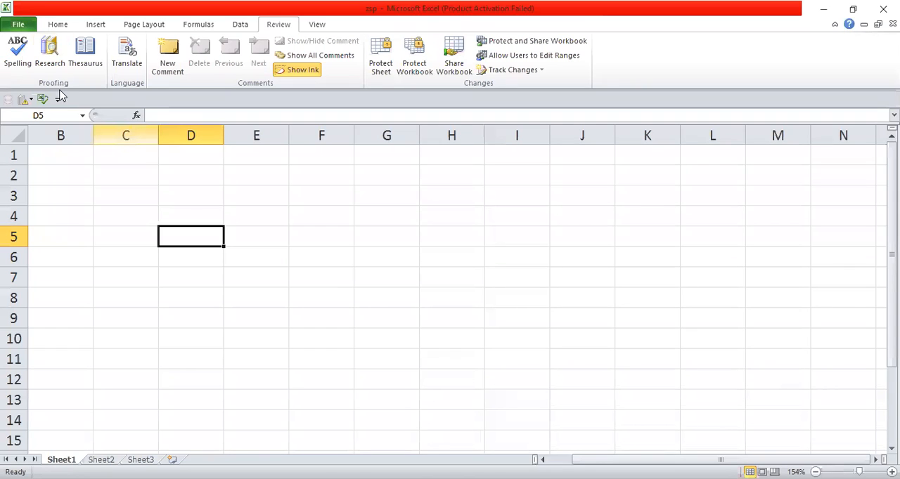
Open the Quick Access Toolbar customization in Excel Options and list All Commands as the available commands
click(14, 27)
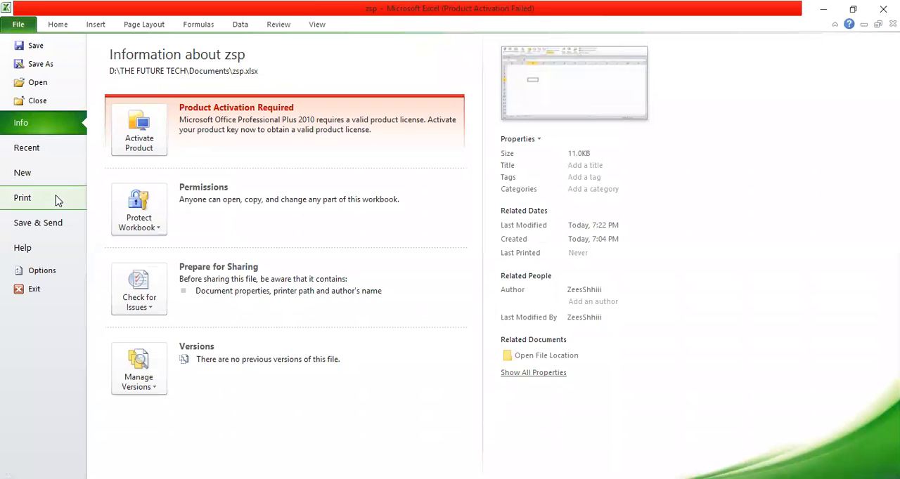
click(43, 270)
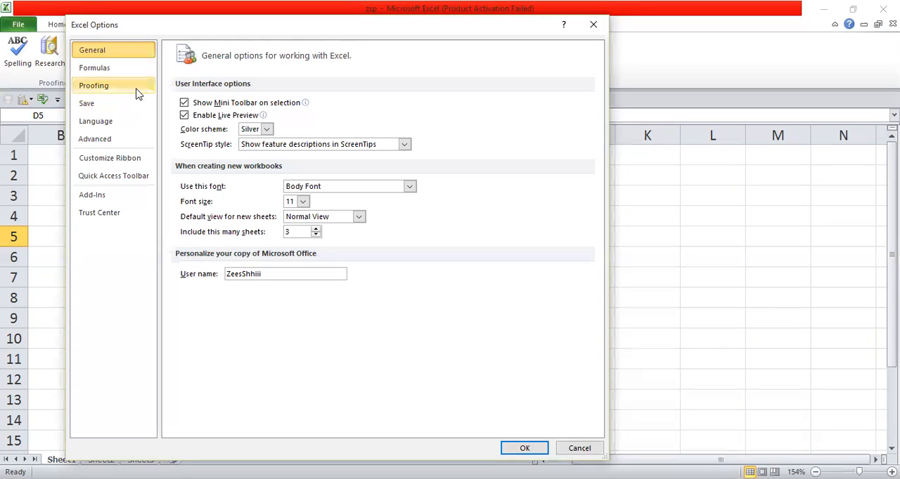
click(119, 176)
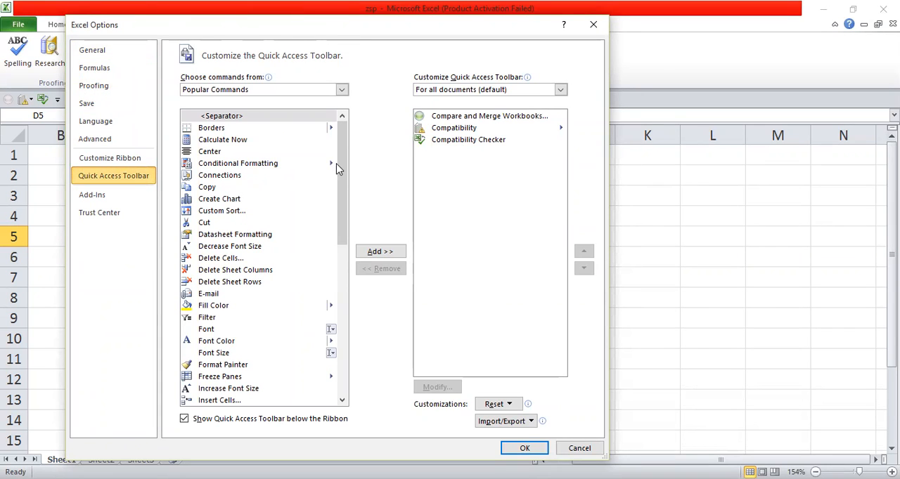
click(342, 90)
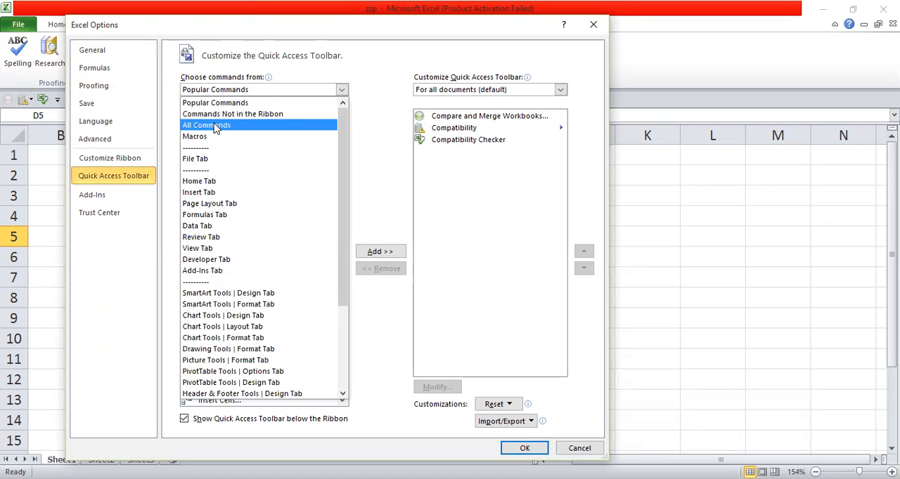
click(216, 127)
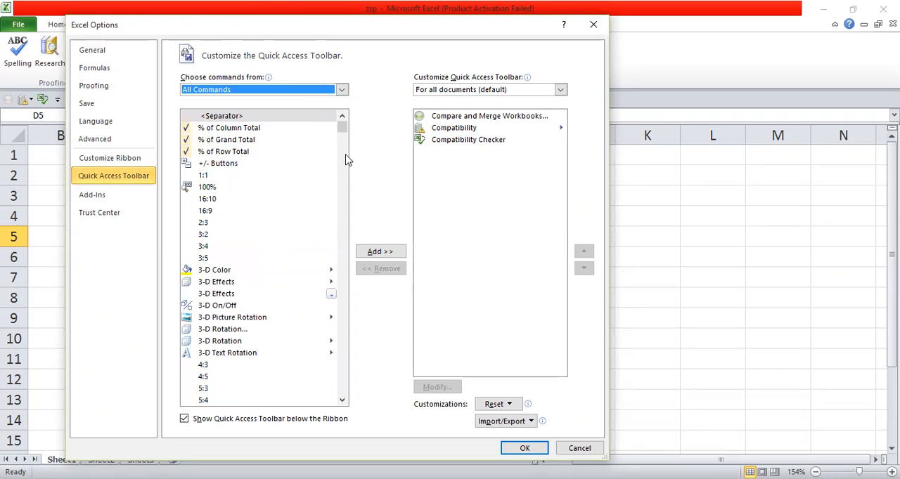
Find the Compatibility command in the All Commands list and try to add it to the Quick Access Toolbar
drag(342, 127, 345, 198)
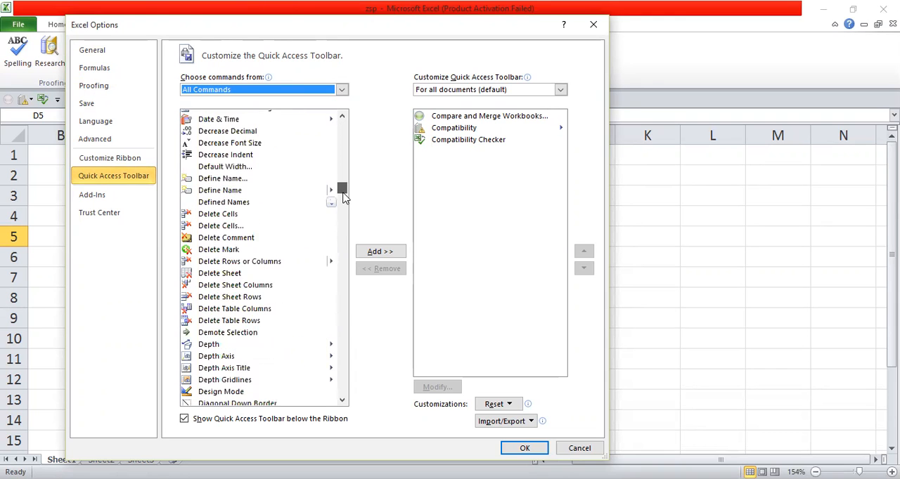
scroll(345, 199, down, 7)
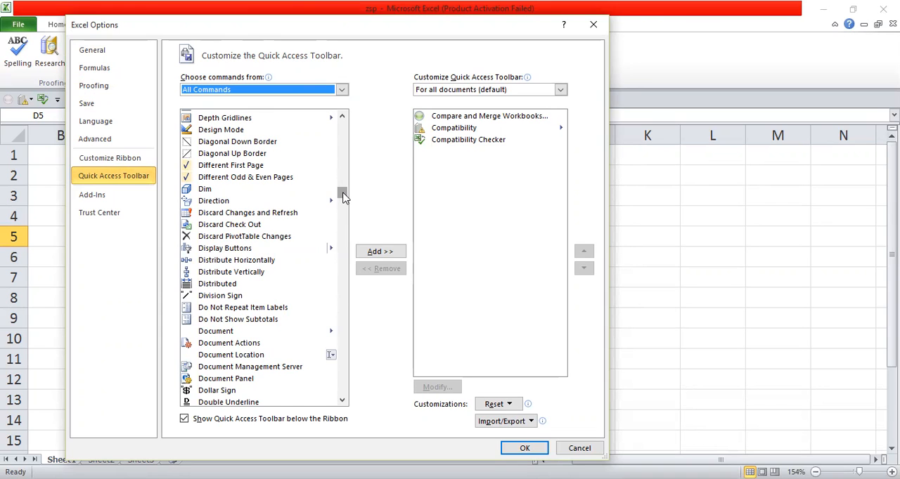
key(c)
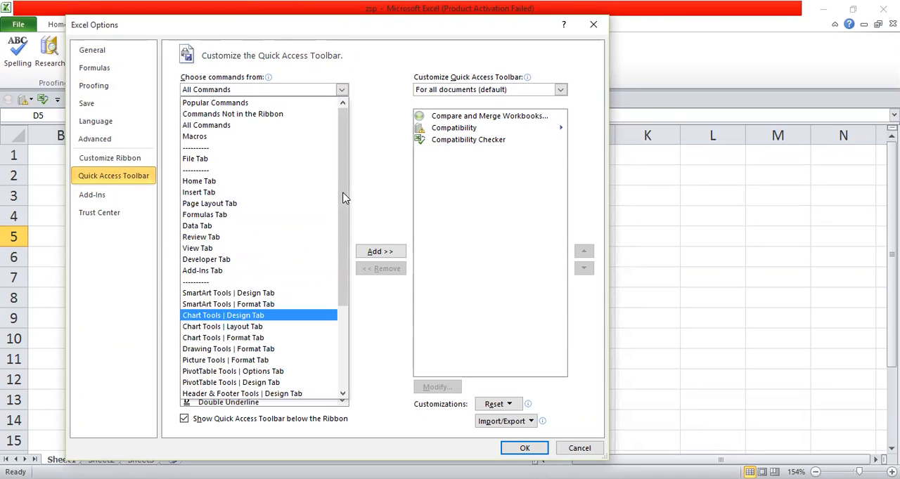
drag(345, 198, 329, 99)
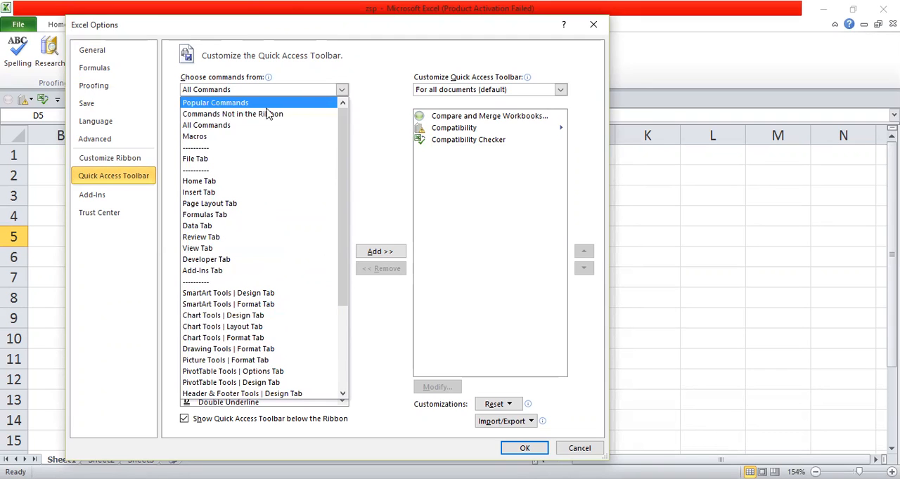
click(342, 134)
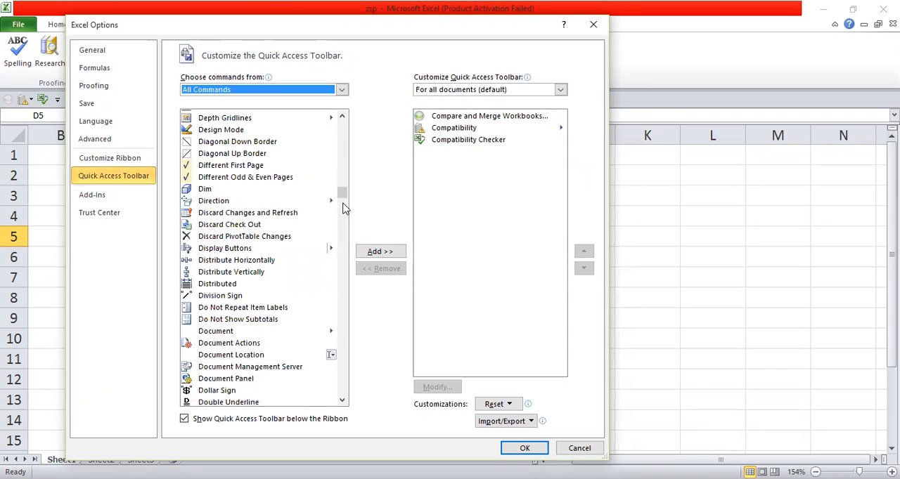
drag(342, 194, 341, 169)
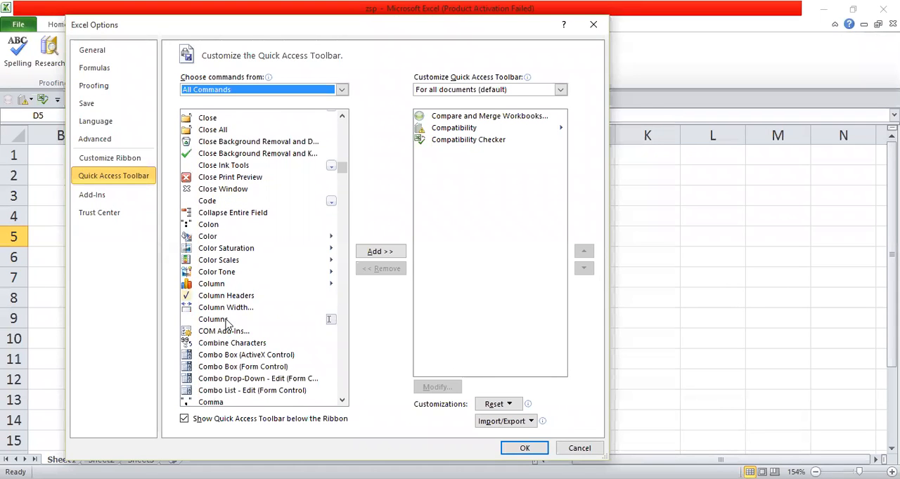
click(343, 377)
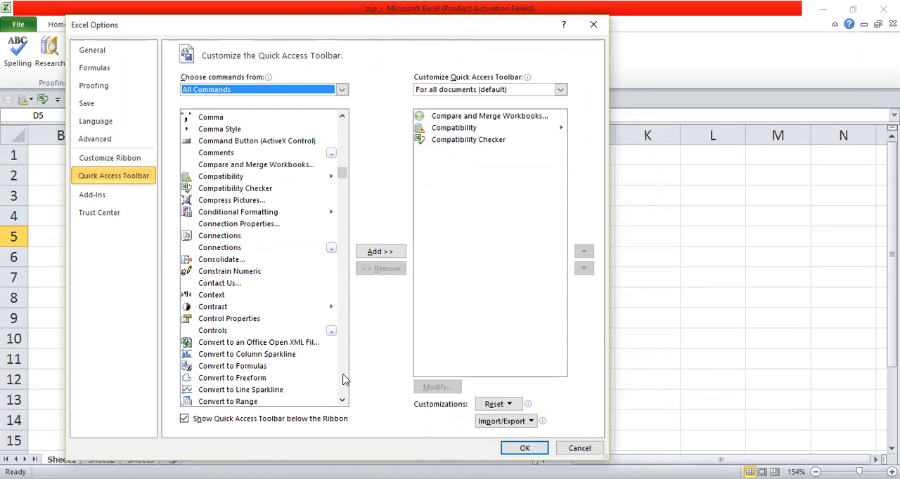
click(239, 178)
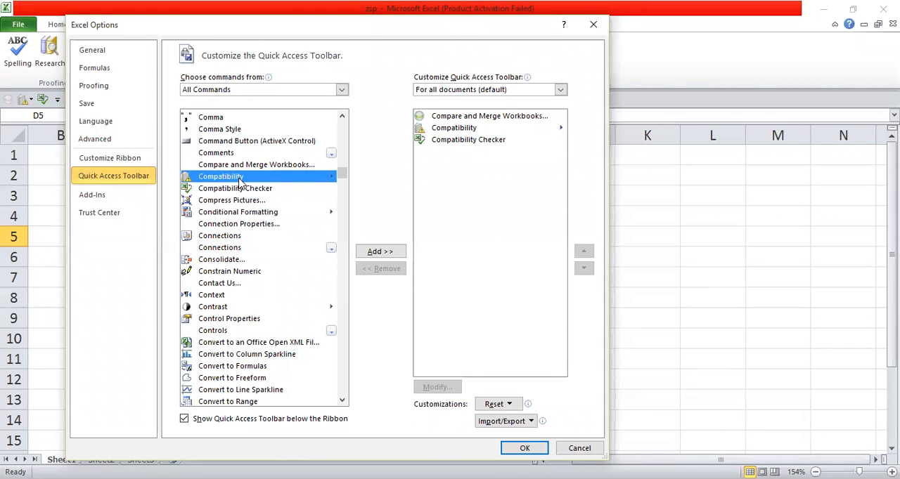
double_click(296, 178)
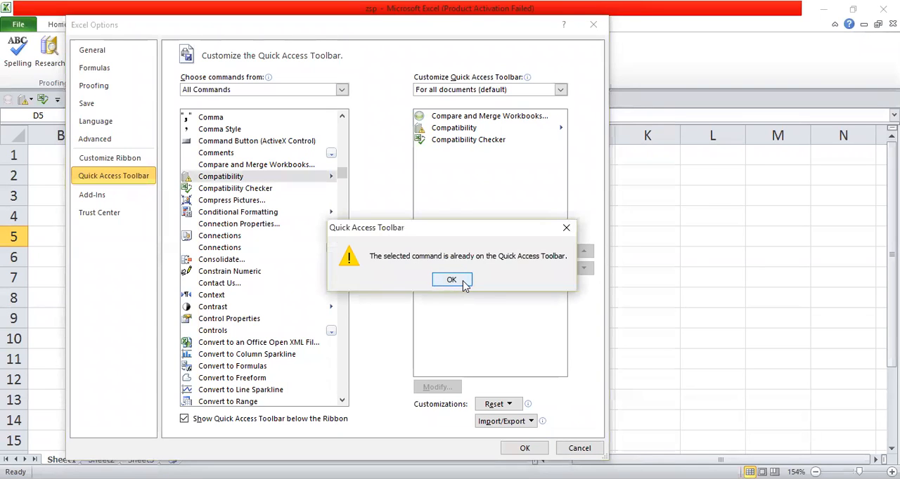
click(568, 229)
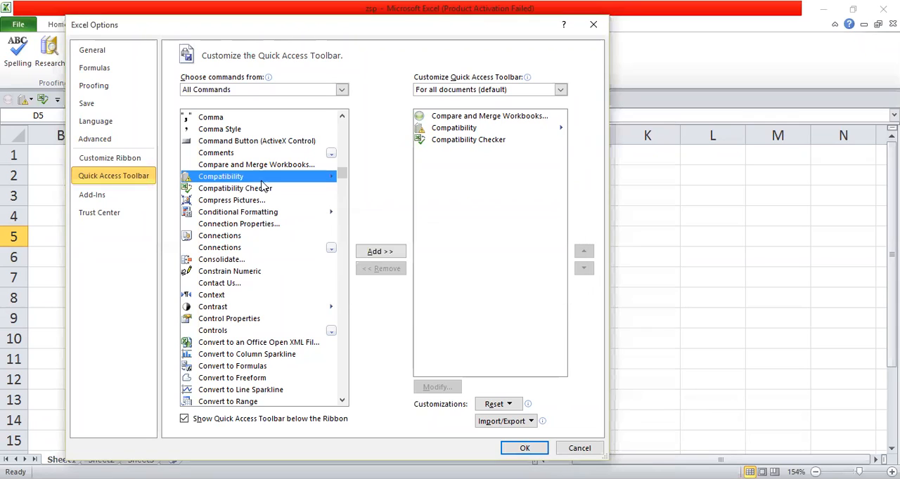
click(369, 251)
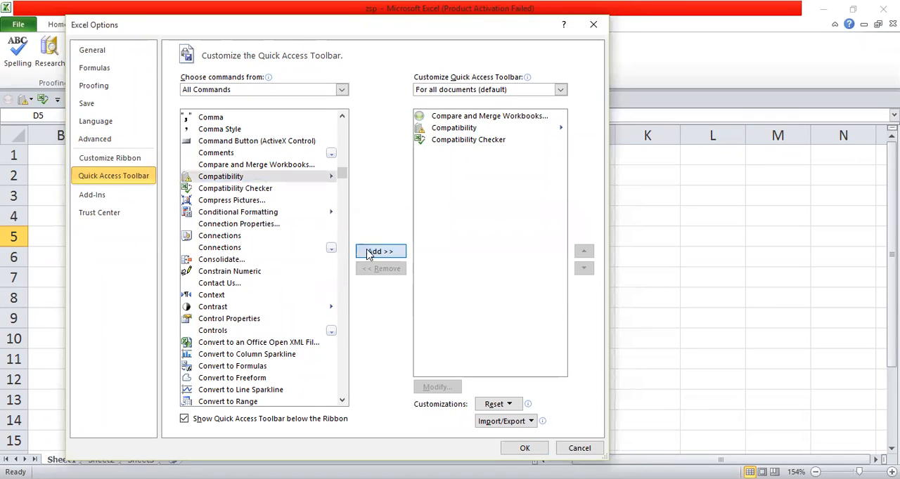
click(453, 286)
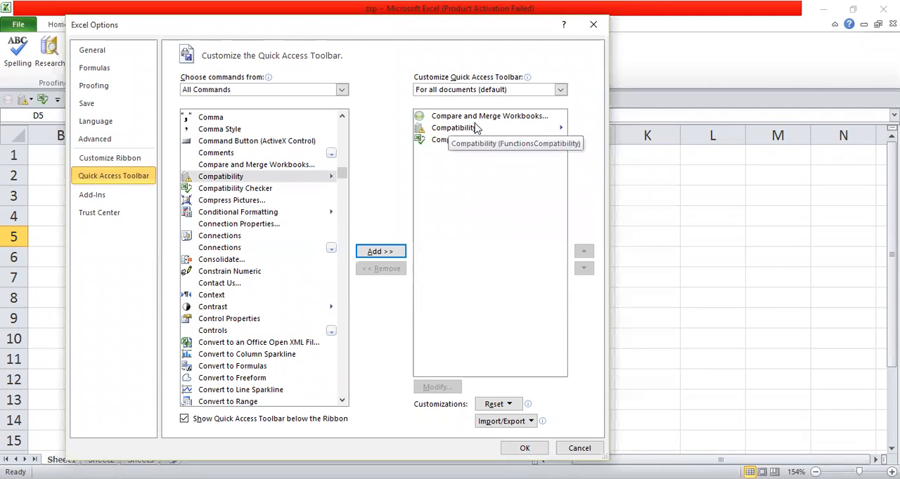
Review Compare and Merge Workbooks, Compatibility and Compatibility Checker among the Quick Access Toolbar's current commands, and accept the options
click(509, 117)
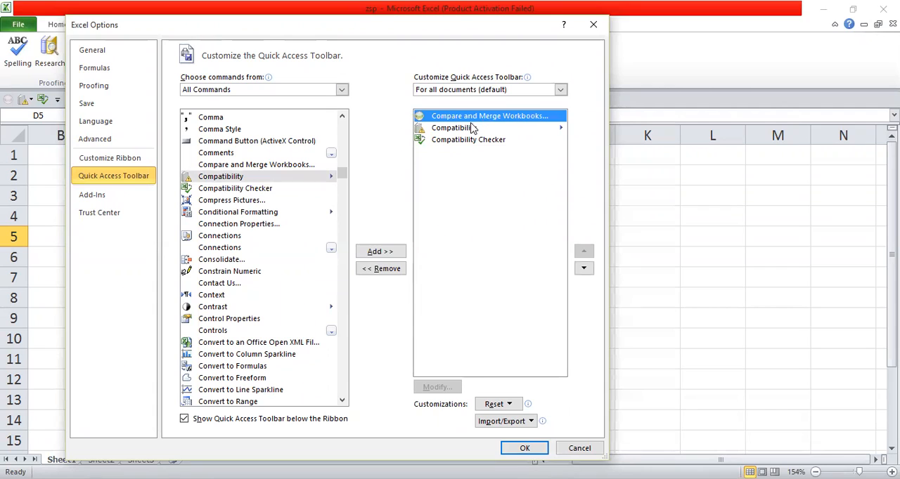
click(386, 253)
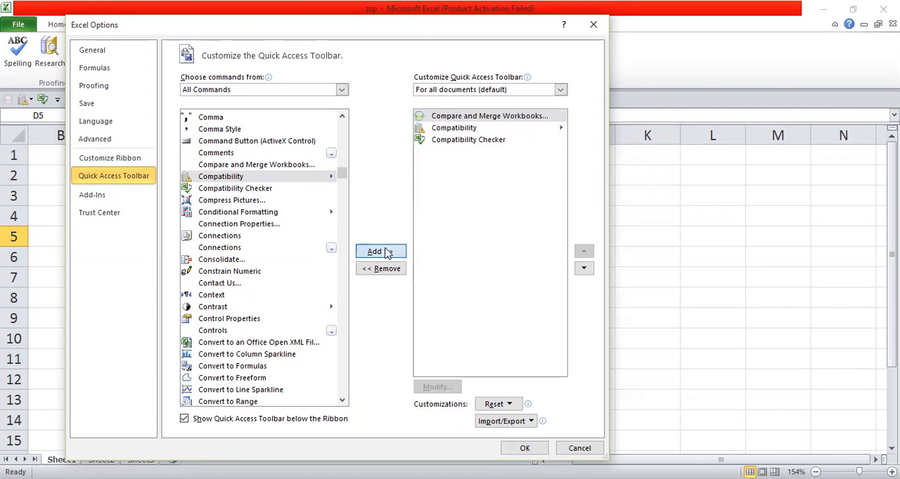
click(445, 282)
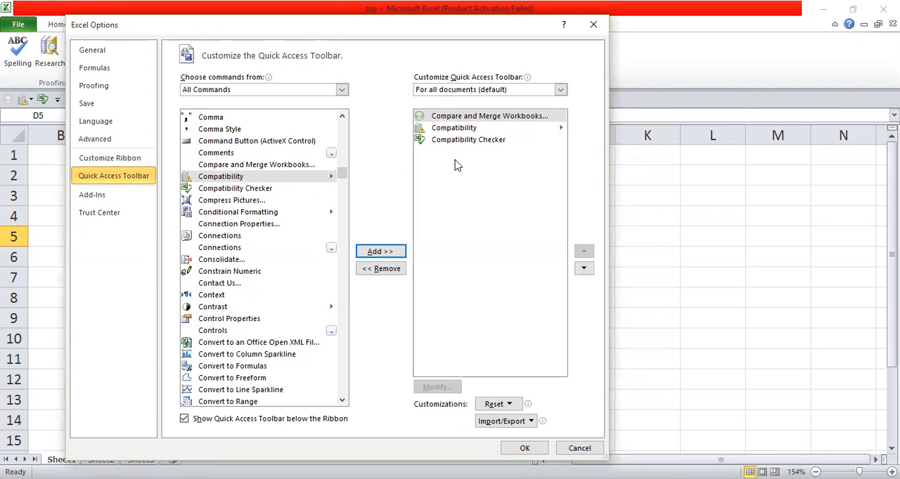
click(454, 117)
click(453, 130)
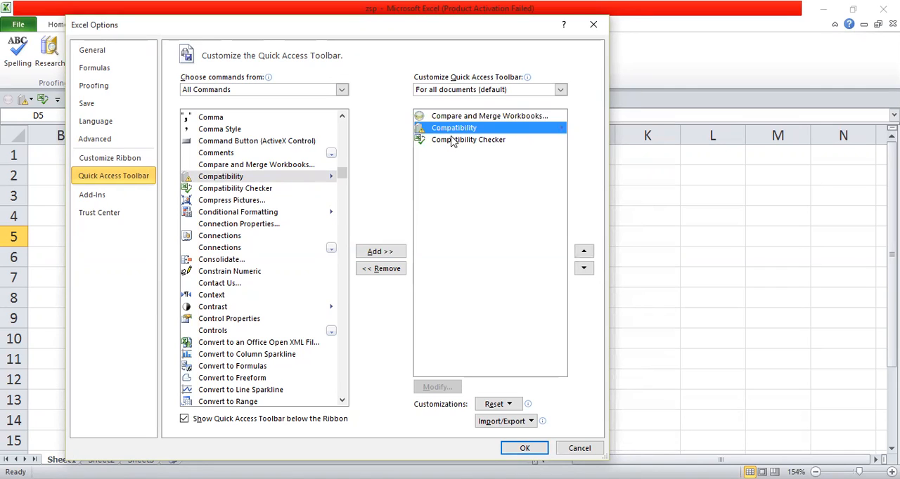
click(453, 141)
click(475, 117)
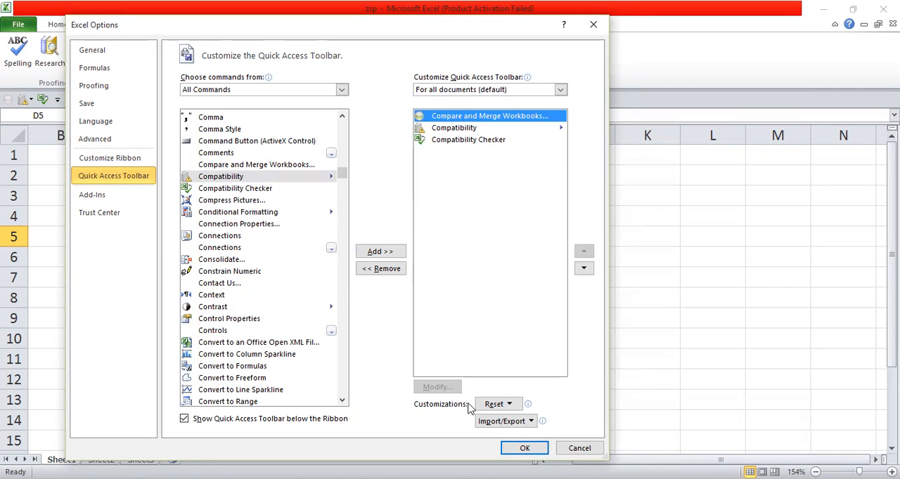
click(518, 452)
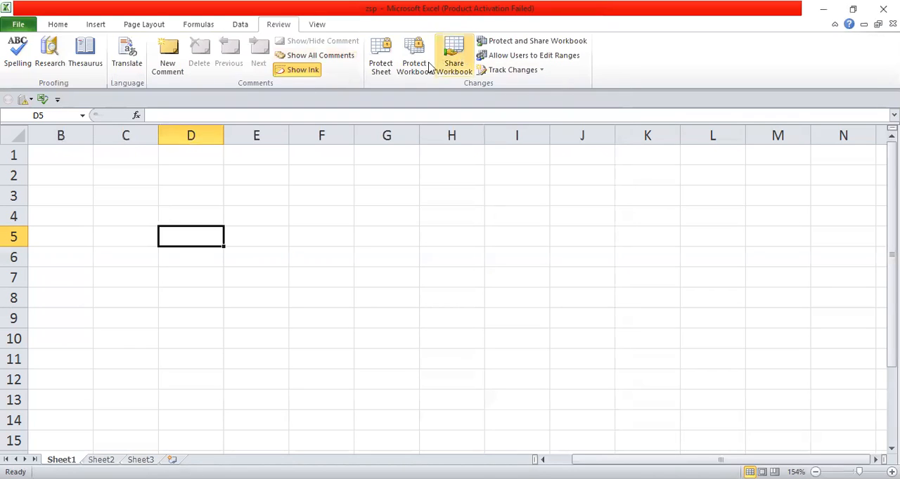
Check the workbook's sharing settings and close them without changing anything
click(464, 65)
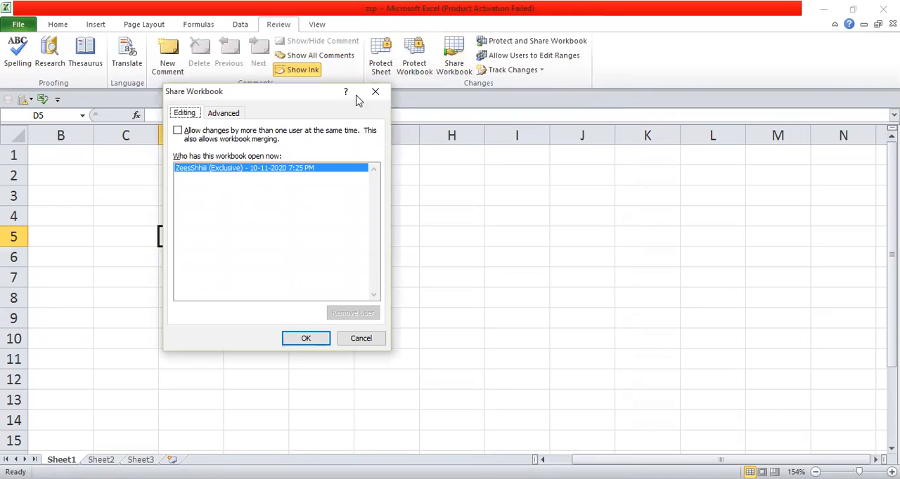
click(376, 92)
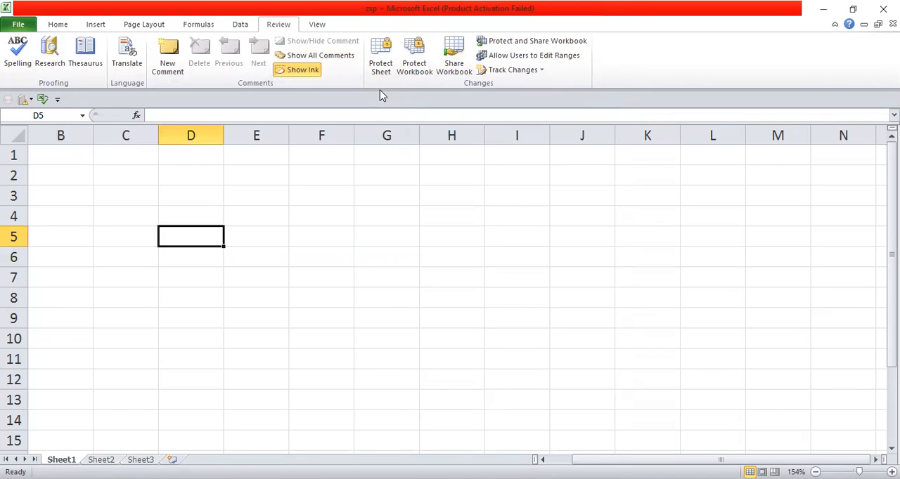